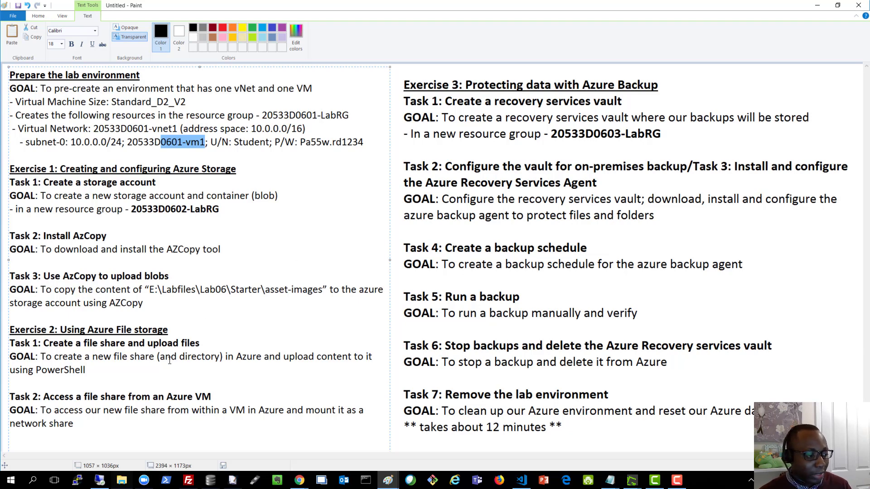
- Review the lab environment goals in the notes and check Server Manager on the remote server
mouse_move(100, 483)
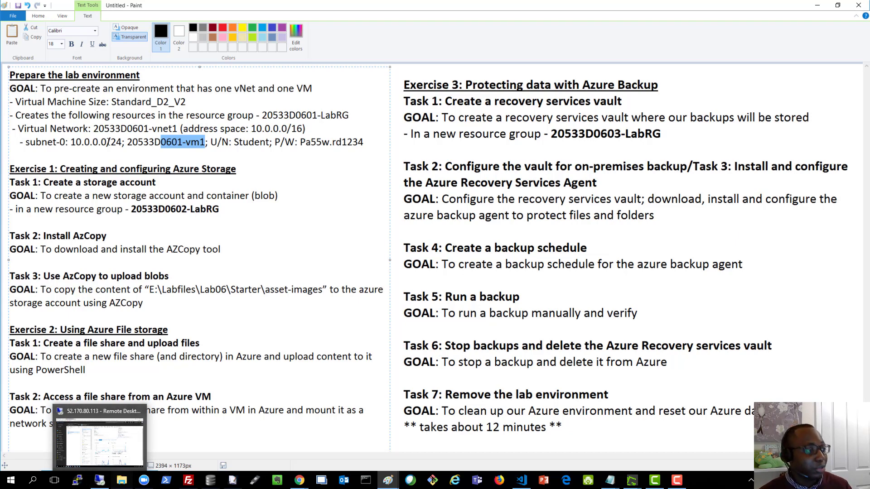
drag(29, 89, 213, 132)
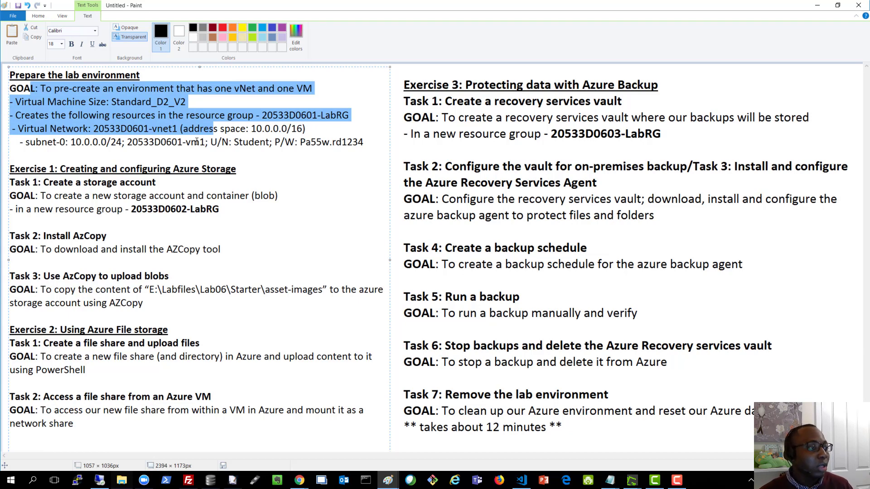
click(99, 480)
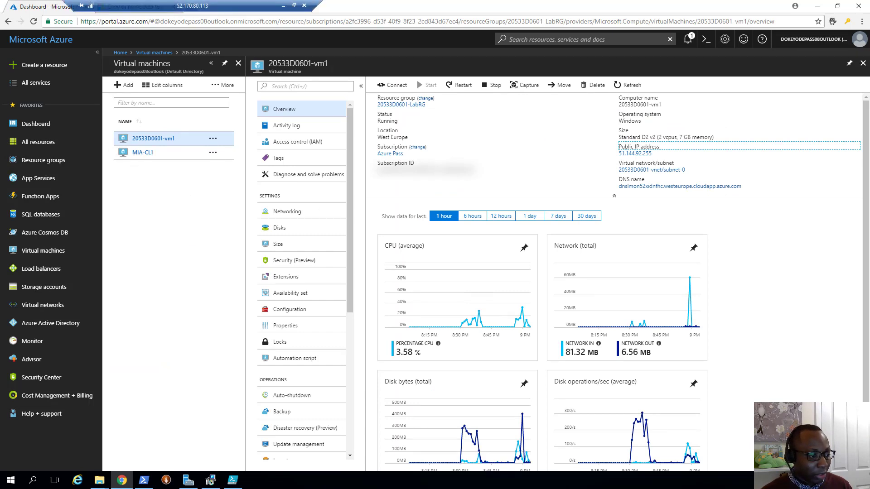
click(188, 480)
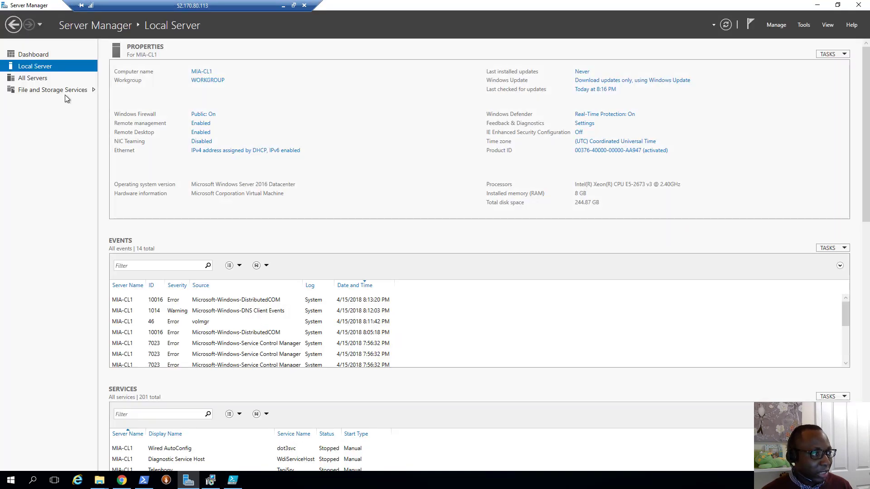
click(817, 5)
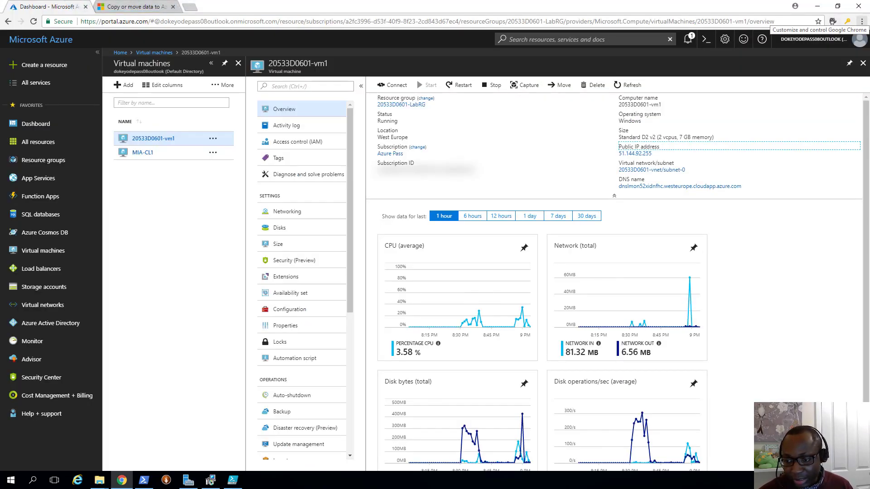
key(alt+Tab)
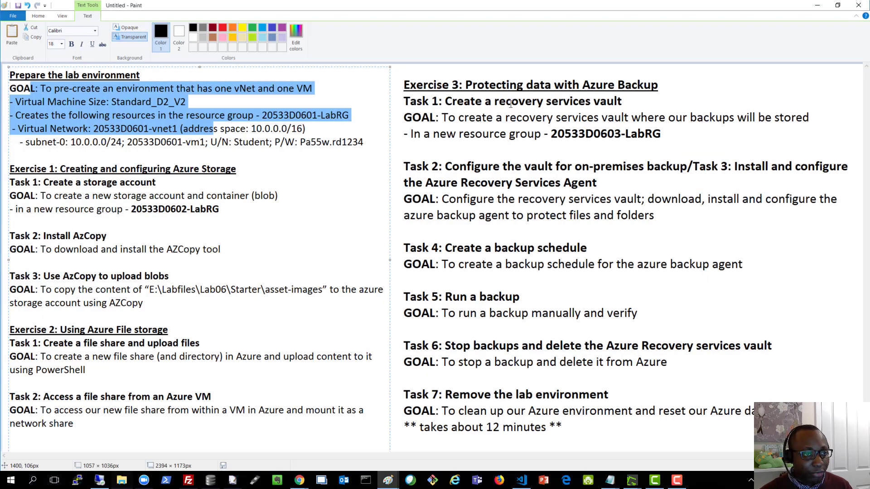
click(639, 131)
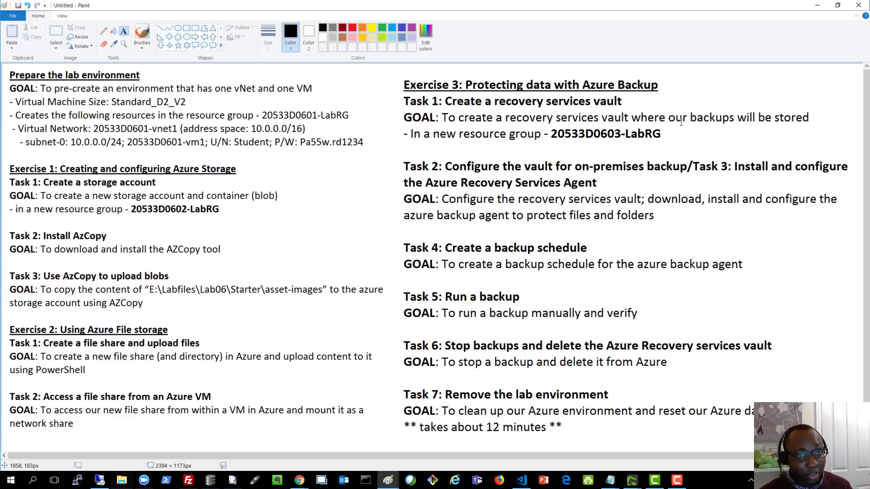
click(817, 5)
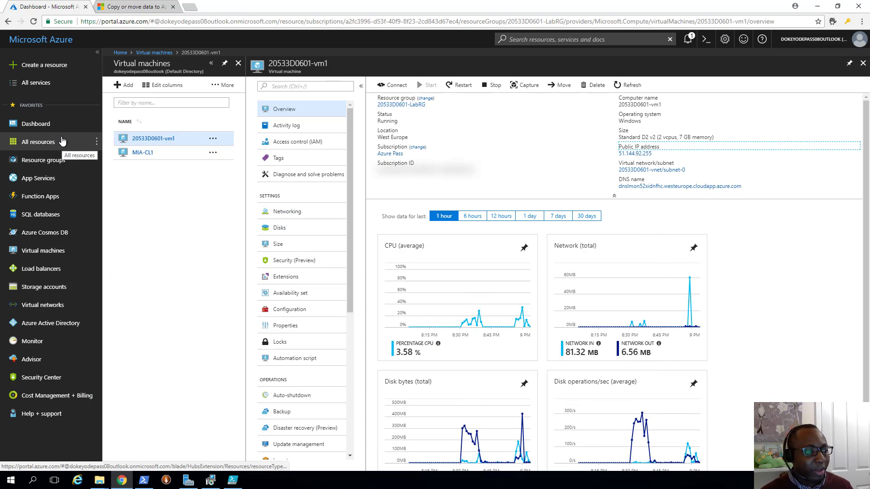
- Start a Backup and Site Recovery (OMS) vault from Create a resource > Storage
click(47, 66)
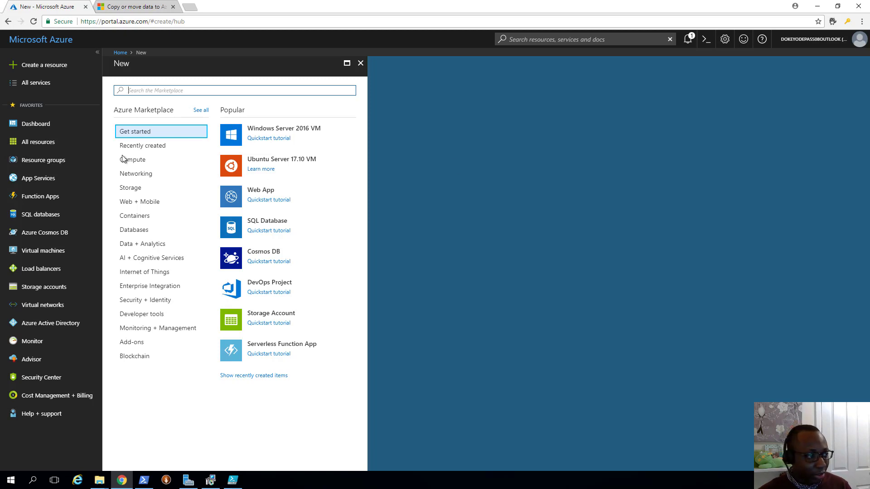
click(131, 188)
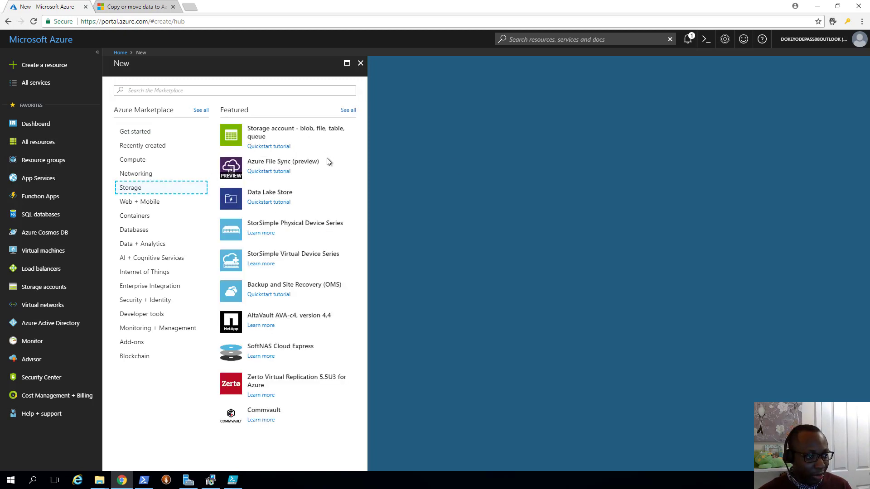
click(304, 291)
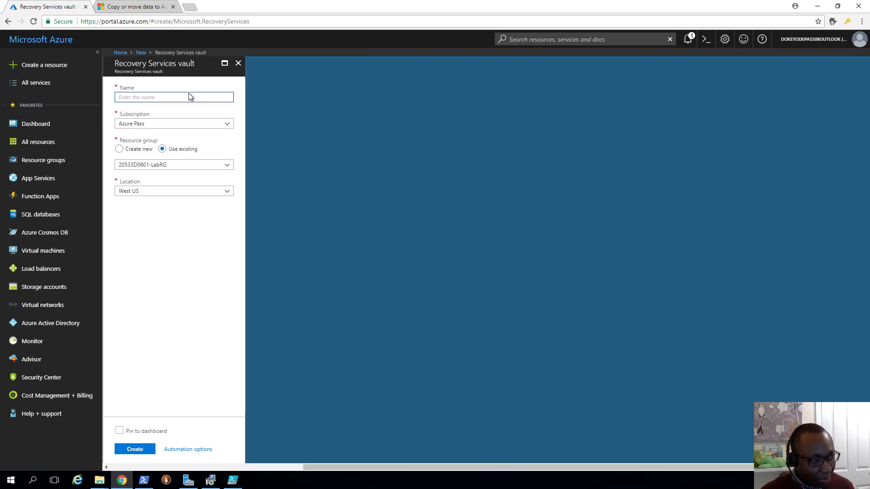
- Name the vault vault20533D06 under Azure Pass in new resource group 20533D0603-LabRG
text(vault20533D06)
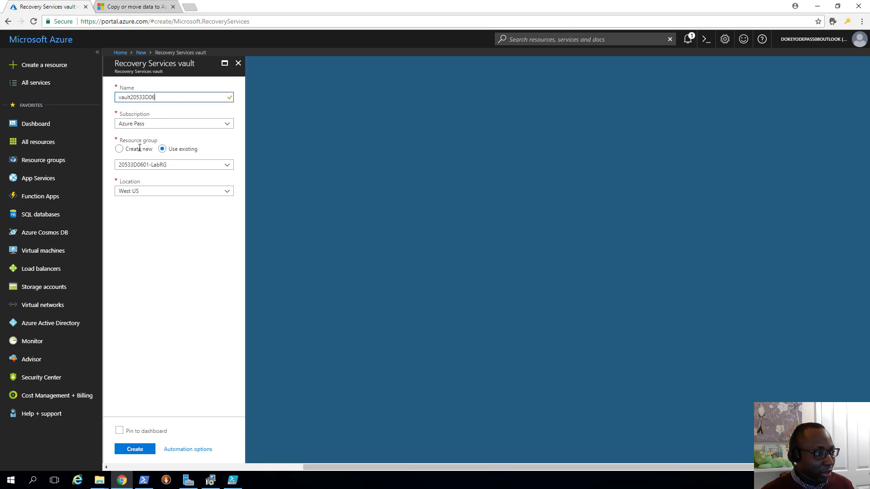
click(149, 123)
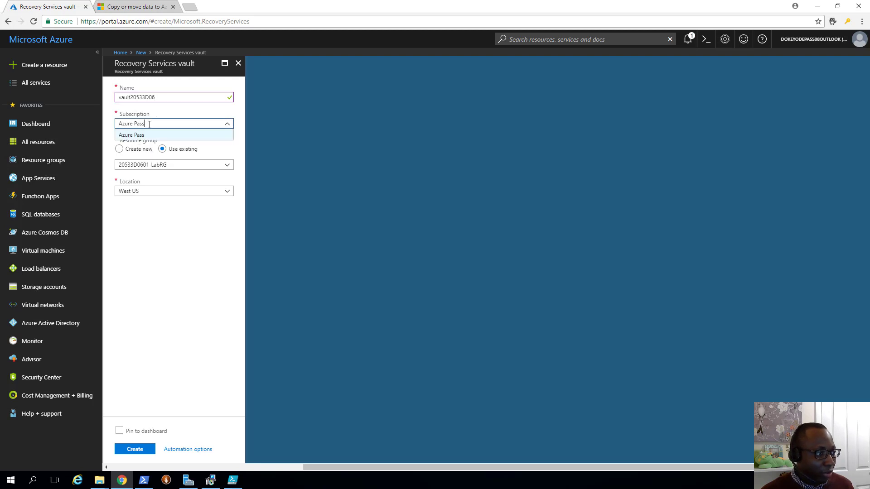
click(202, 149)
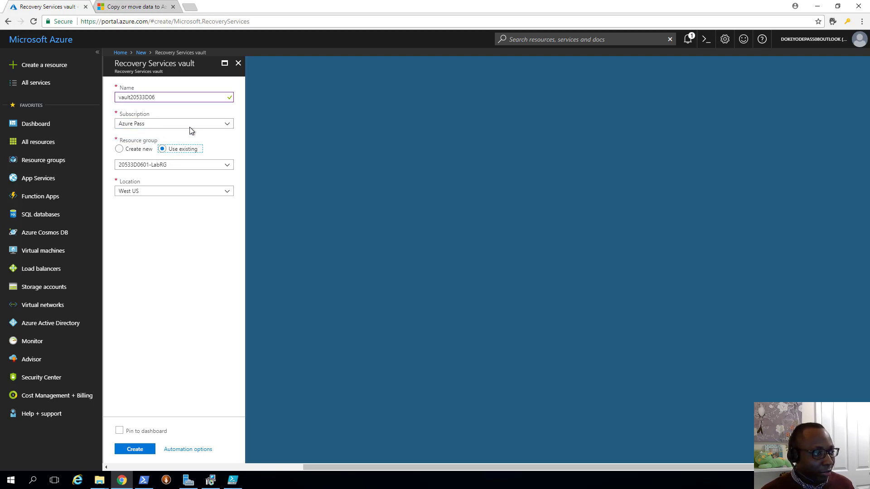
click(125, 151)
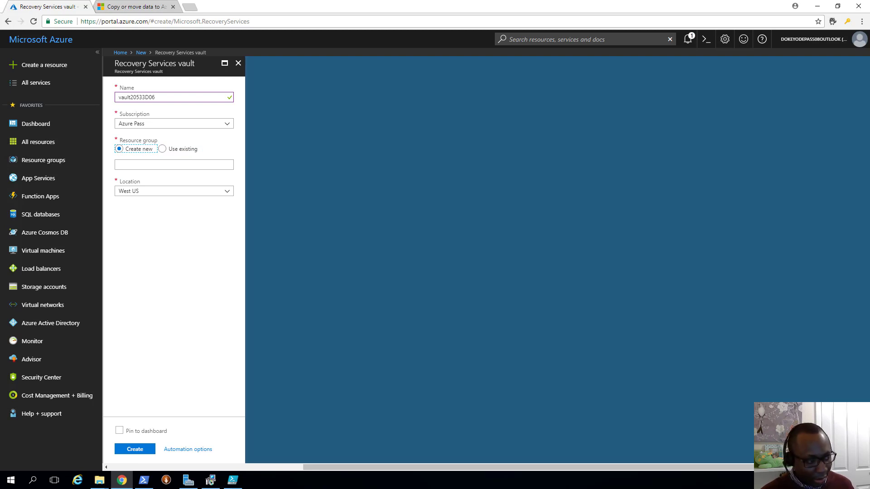
click(212, 163)
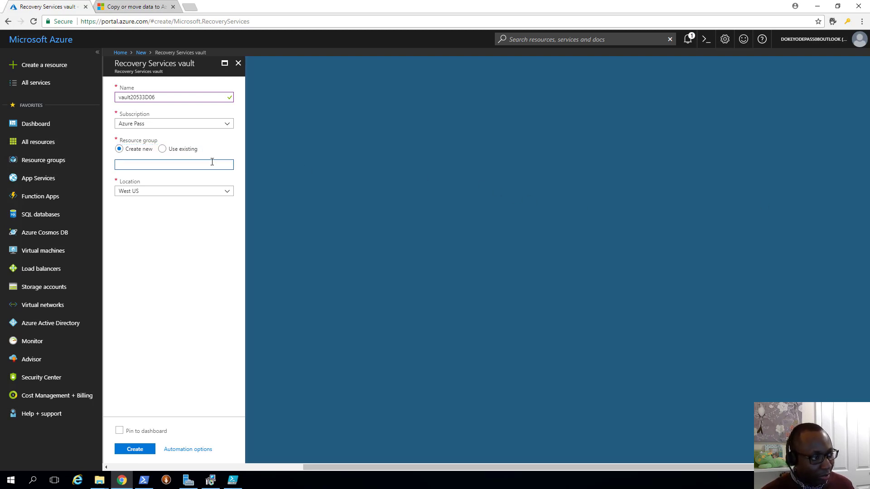
text(20533D0603-LabRG)
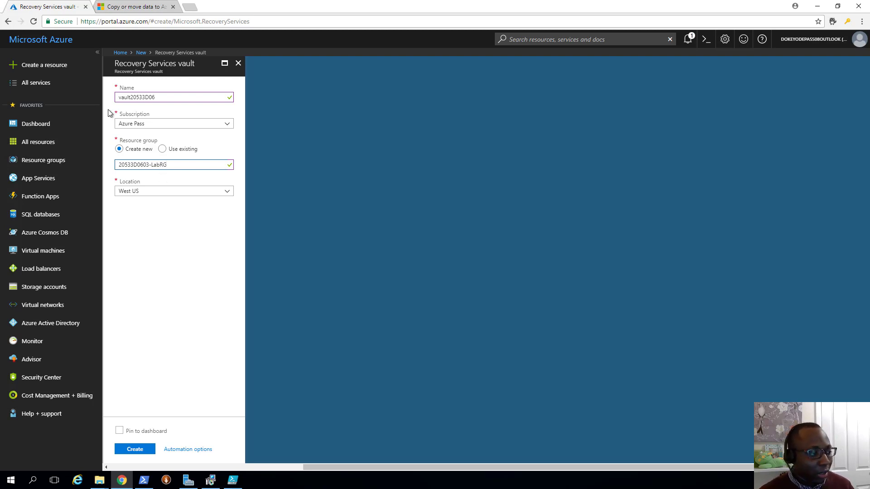
- Set the vault location to West Europe and submit it for creation
click(171, 191)
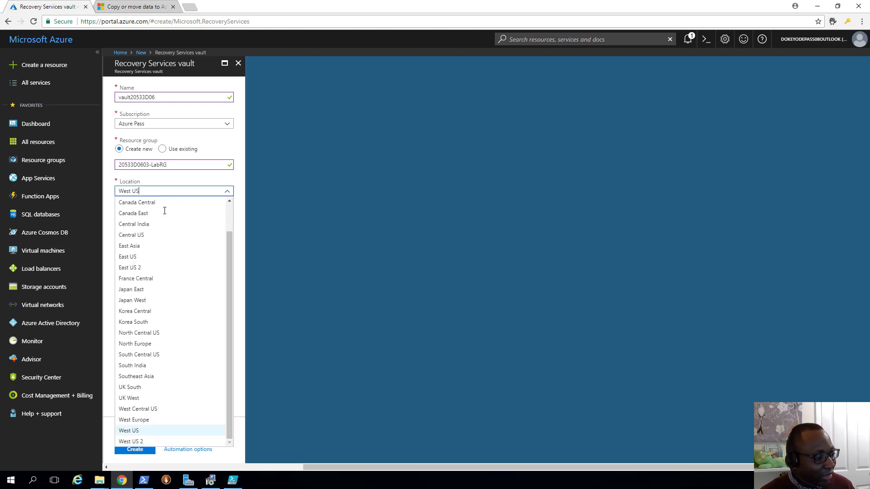
click(145, 424)
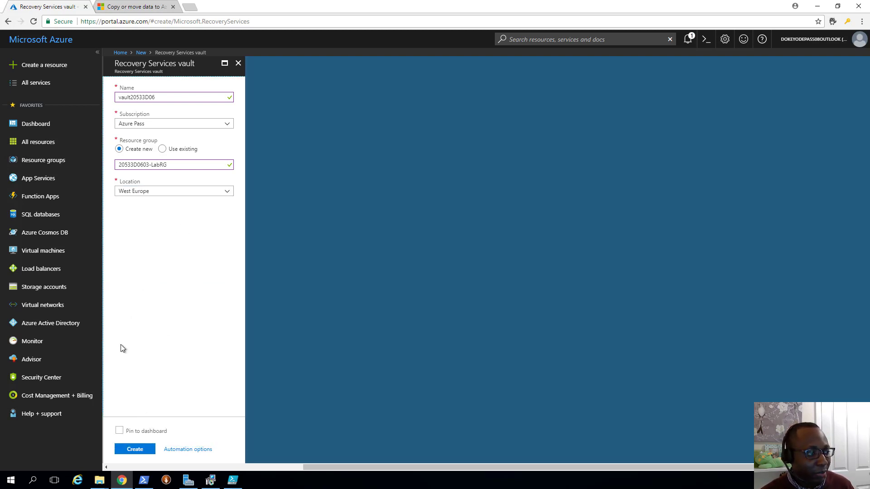
click(147, 454)
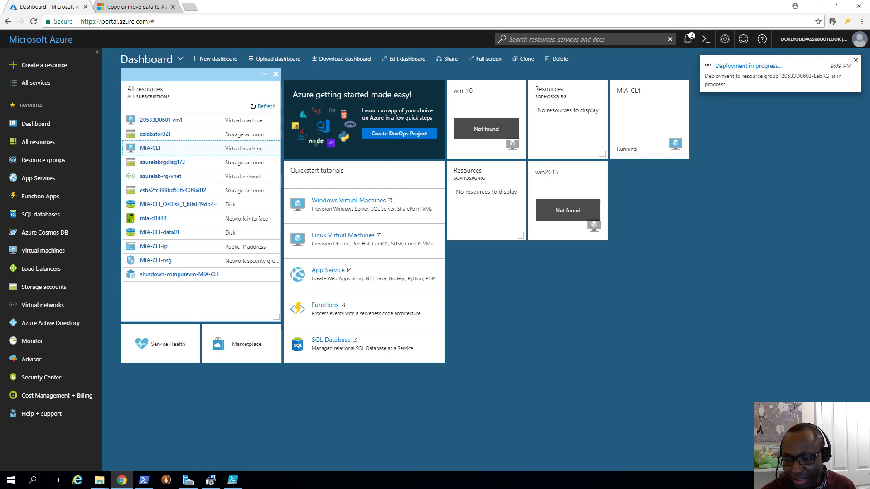
- After the deployment succeeds, go to the vault20533D06 resource from the notifications
key(alt+Tab)
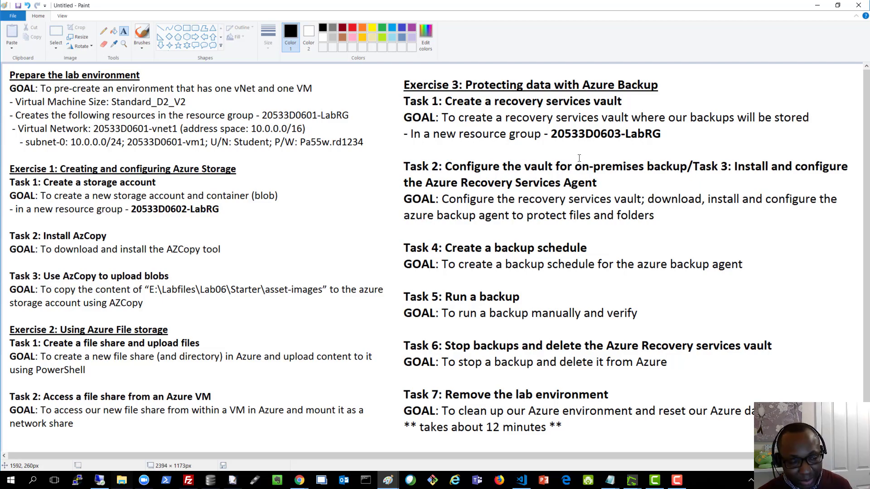
click(817, 5)
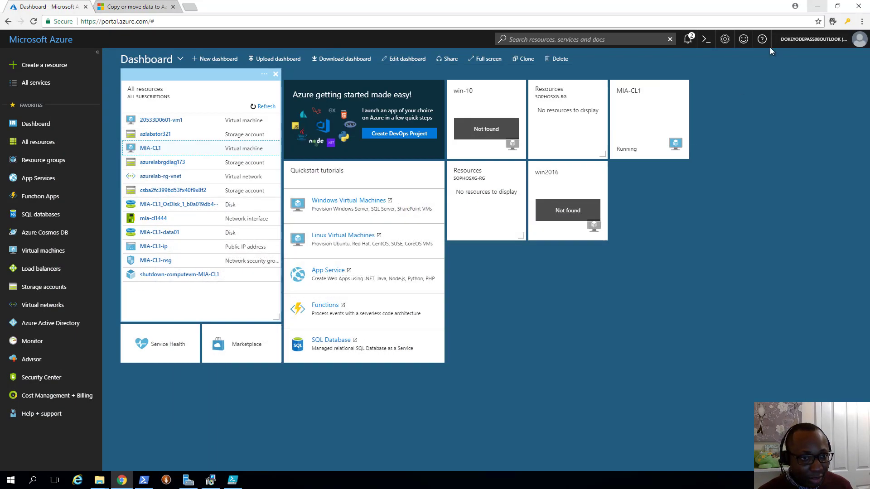
click(688, 40)
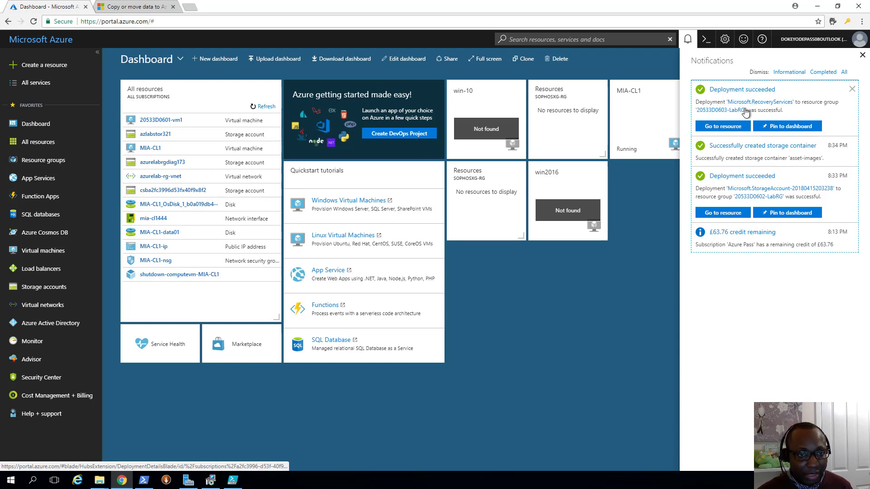
click(731, 128)
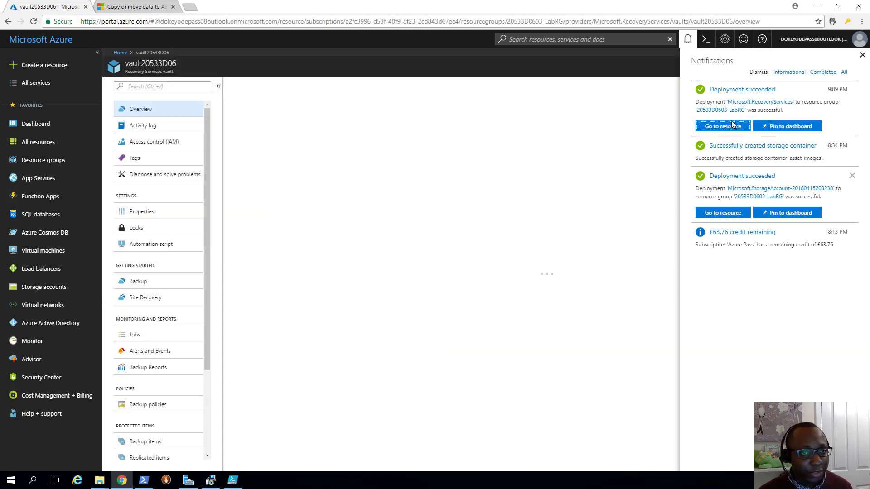
- Set the vault's backup goal to an On-Premises workload backing up Files and folders
click(862, 61)
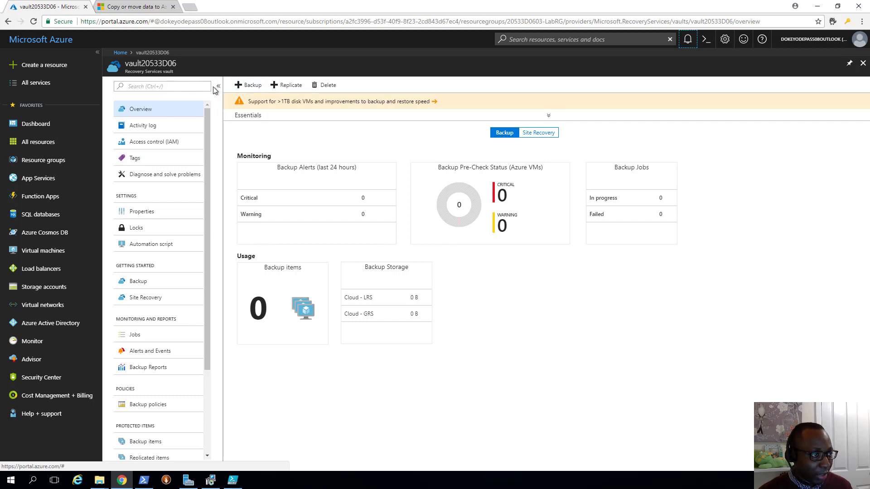
click(240, 87)
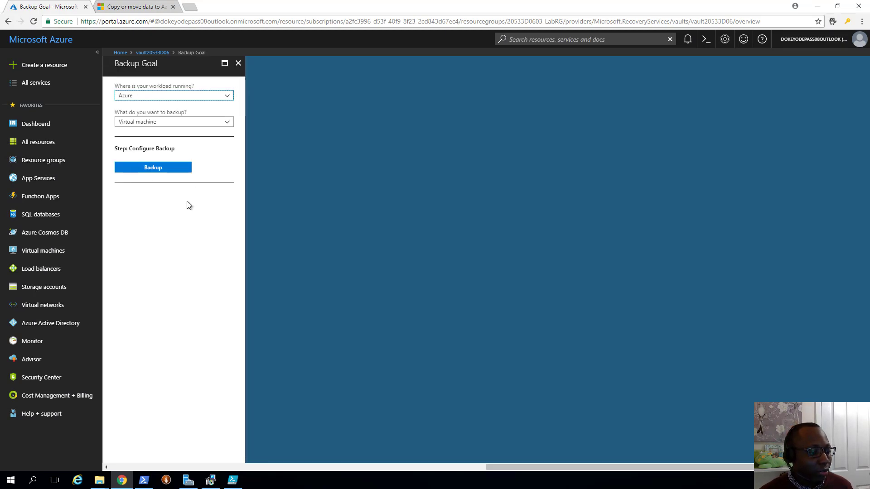
click(159, 98)
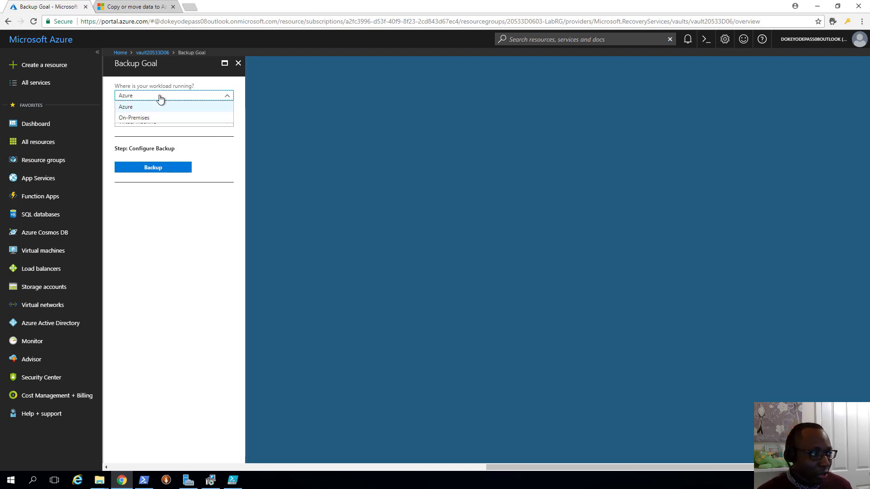
click(149, 118)
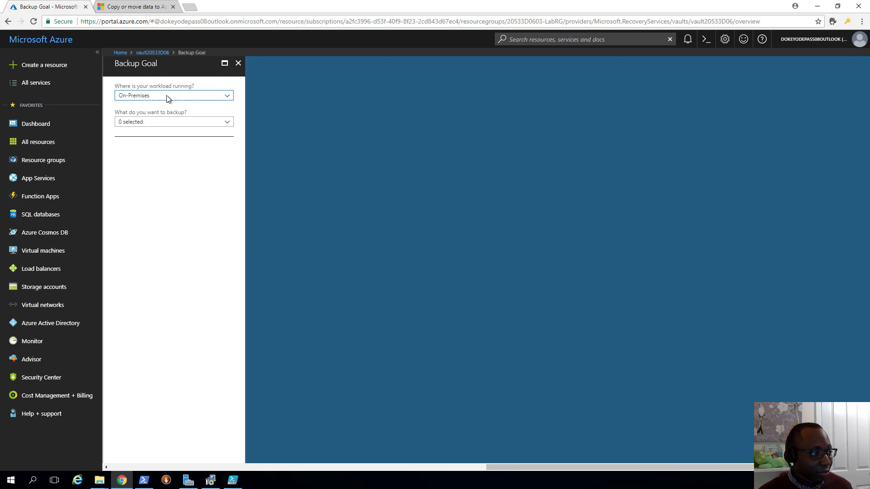
click(167, 124)
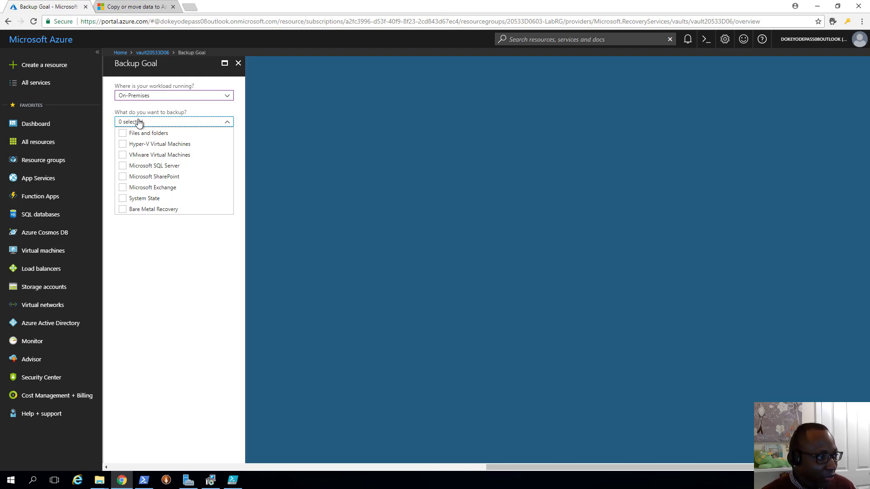
click(122, 134)
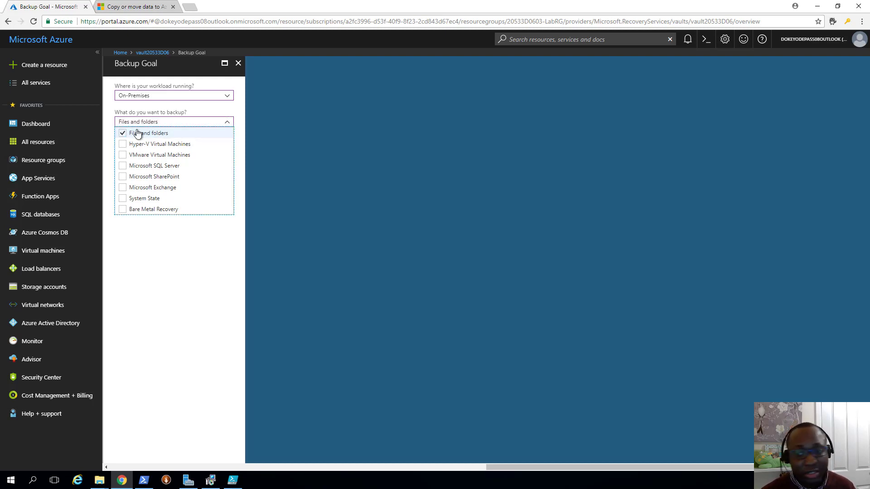
click(141, 244)
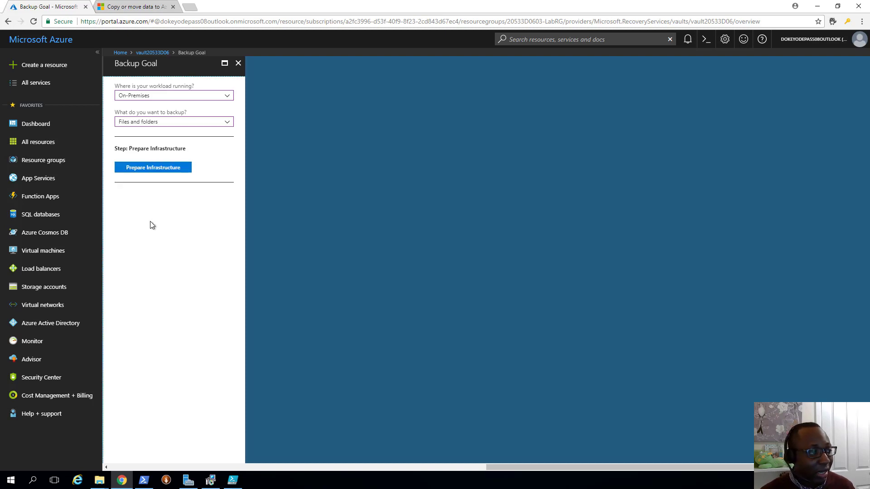
- Download MARSAgentInstaller.exe for Windows Server or Client and open it
click(145, 169)
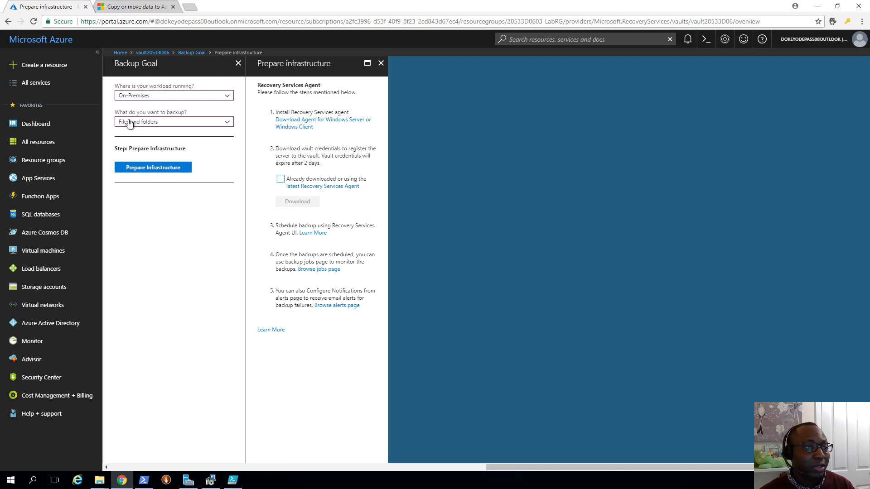
click(303, 127)
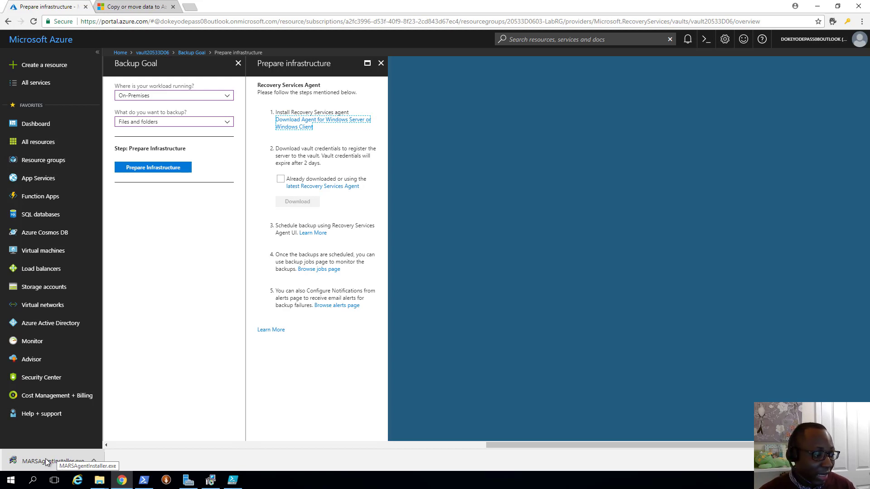
click(47, 463)
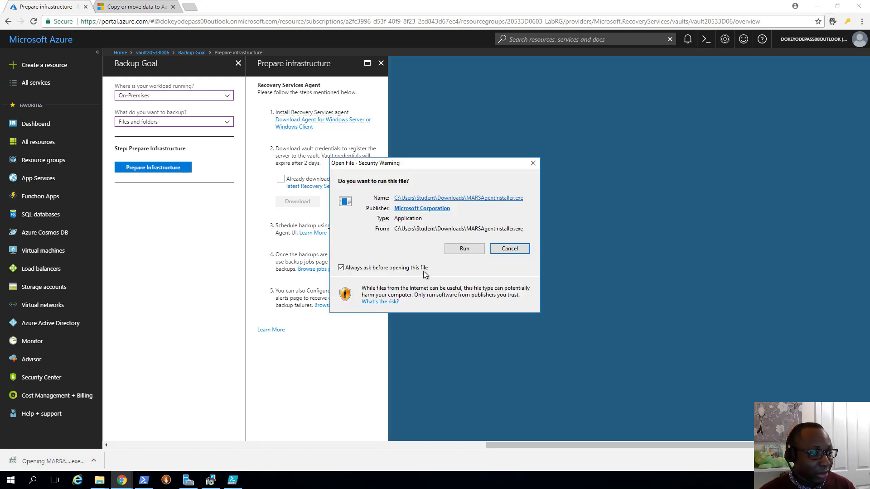
- Run the agent installer, keep the default folders and proxy, and opt into Microsoft Update
click(458, 250)
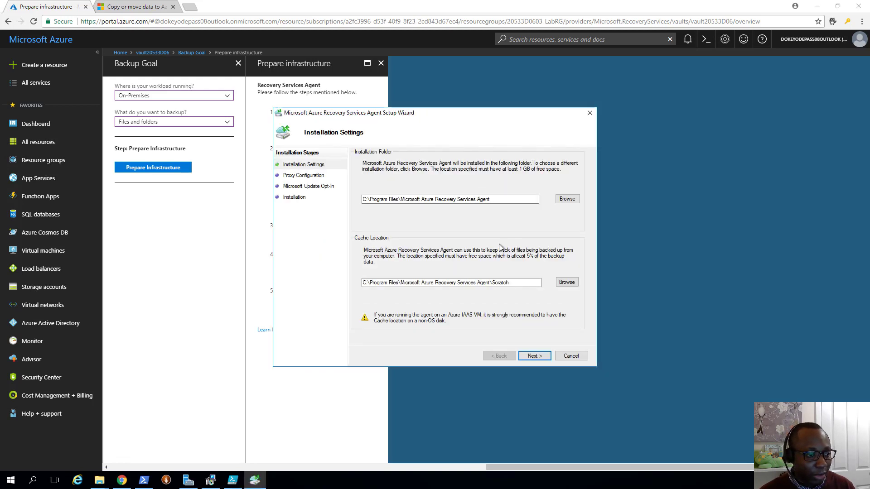
drag(516, 285, 377, 282)
click(535, 356)
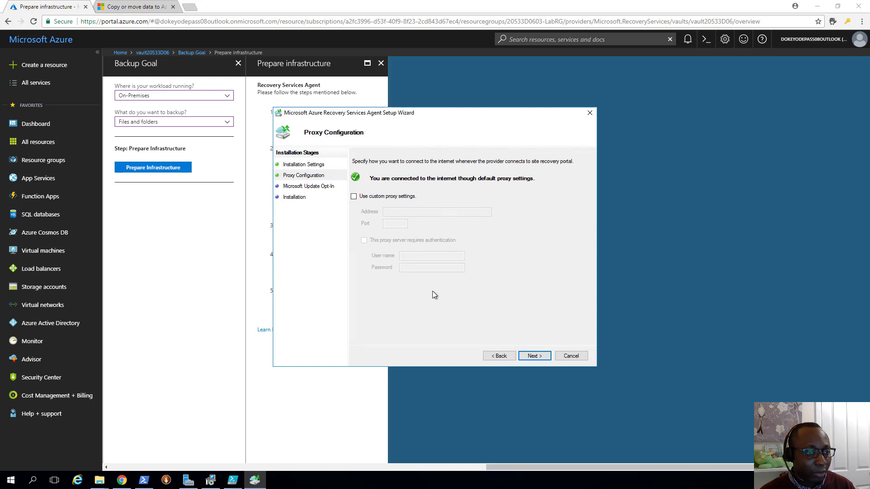
click(535, 356)
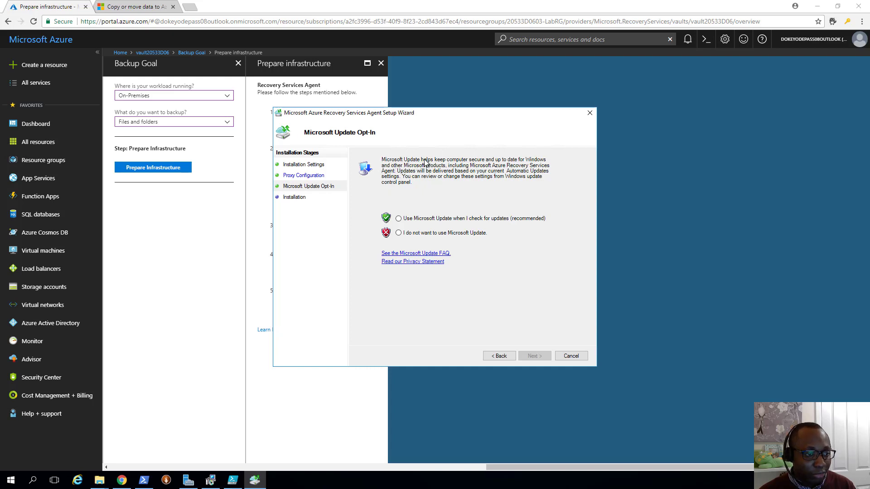
click(438, 220)
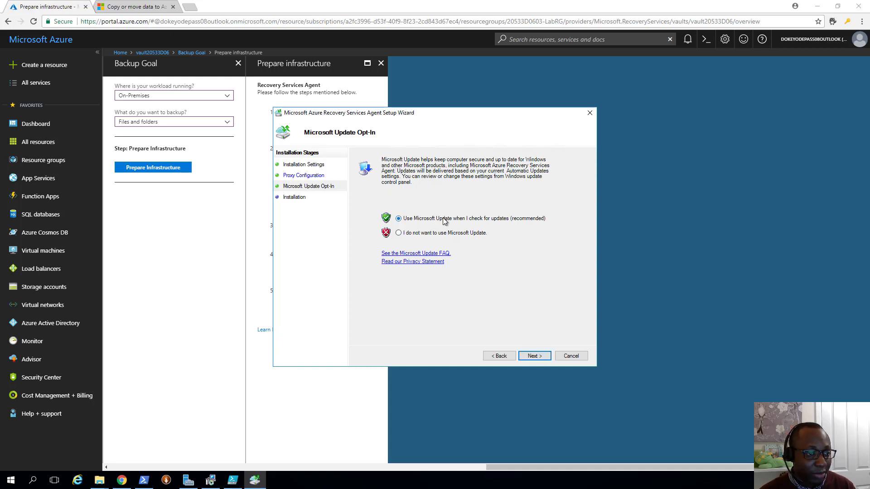
- Confirm the .NET Framework 4.5 and Windows PowerShell prerequisites and install the agent
click(540, 357)
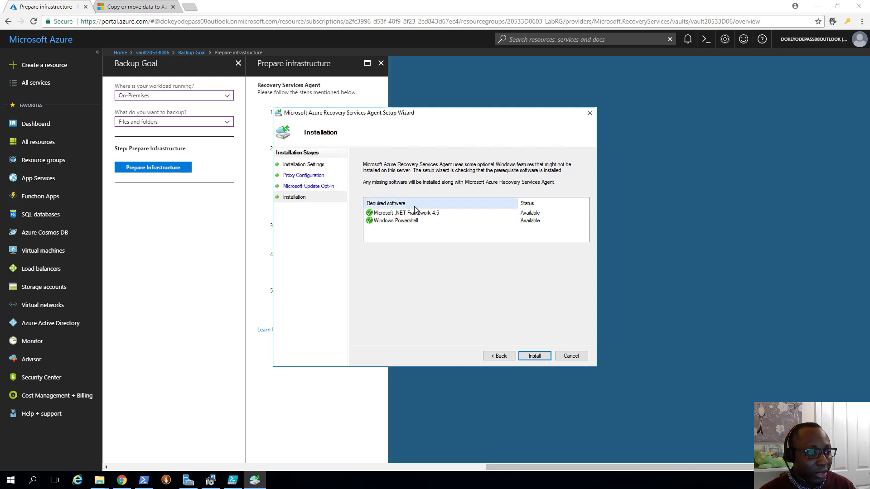
click(394, 212)
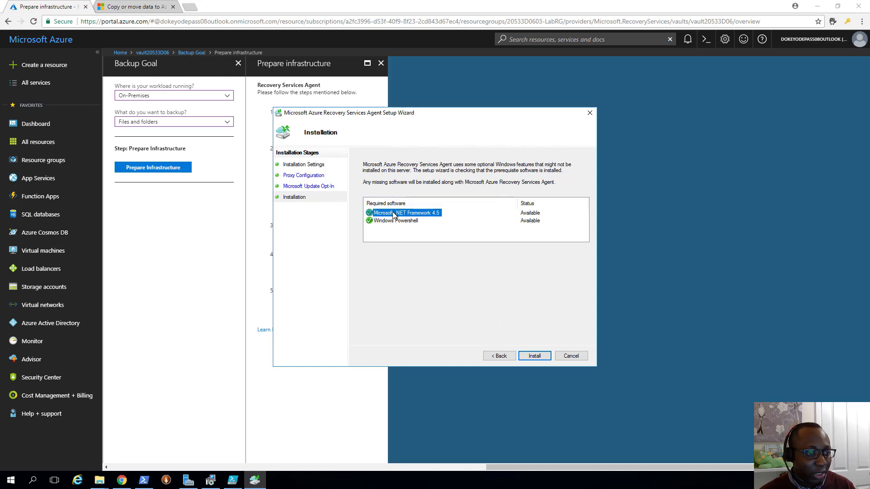
click(394, 221)
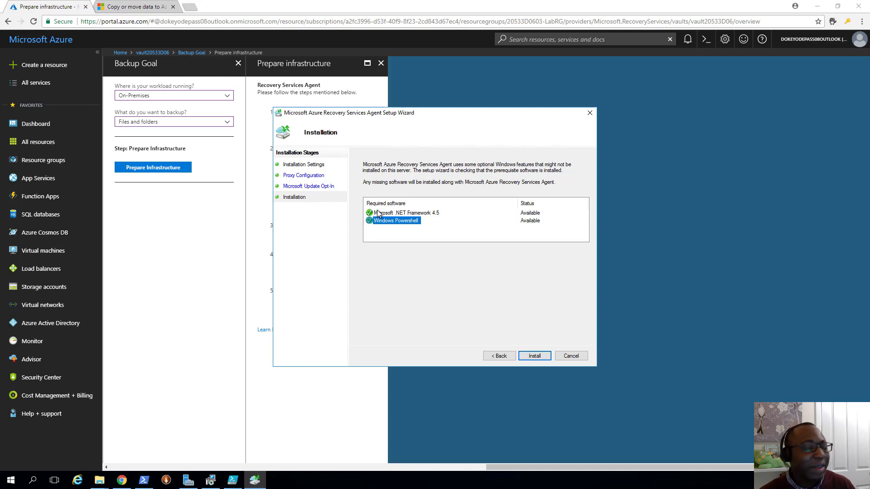
click(537, 357)
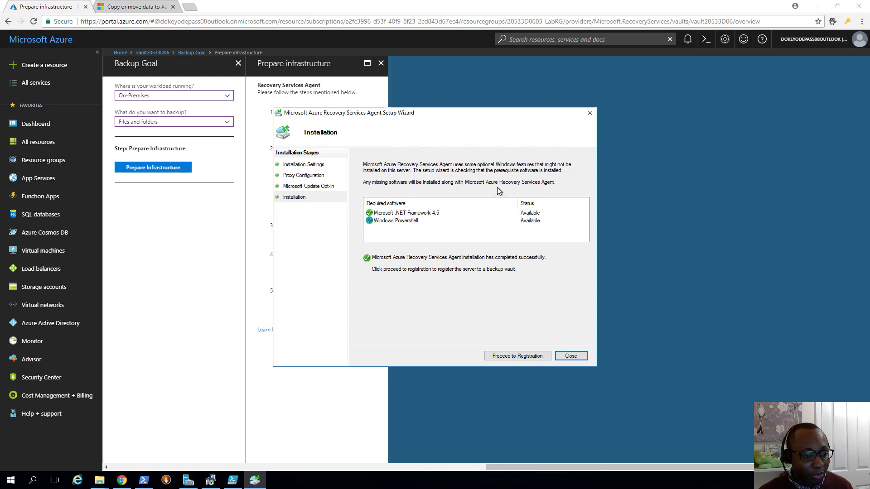
- Proceed to server registration and move the wizard aside to read the vault-credentials instructions
click(523, 356)
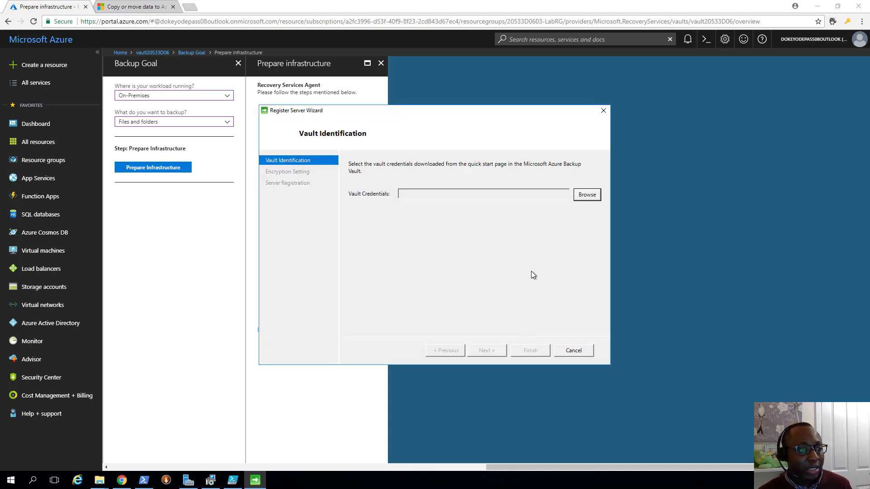
drag(497, 116, 646, 120)
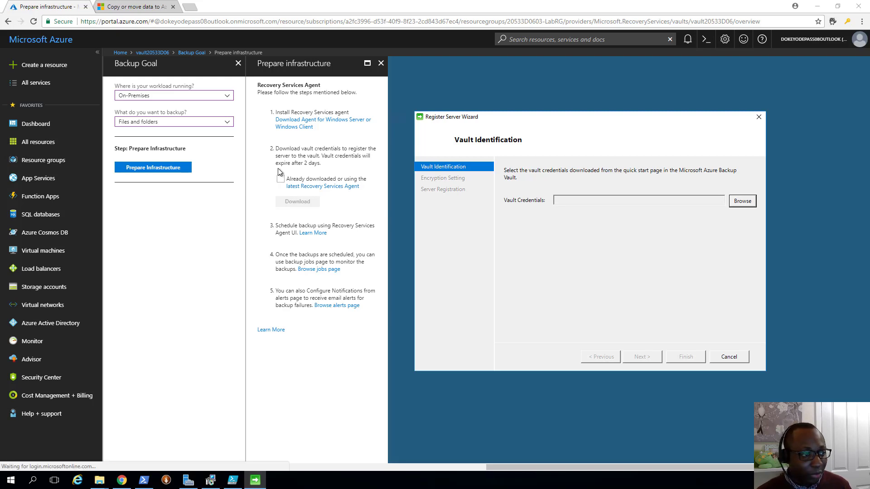
drag(276, 148, 354, 168)
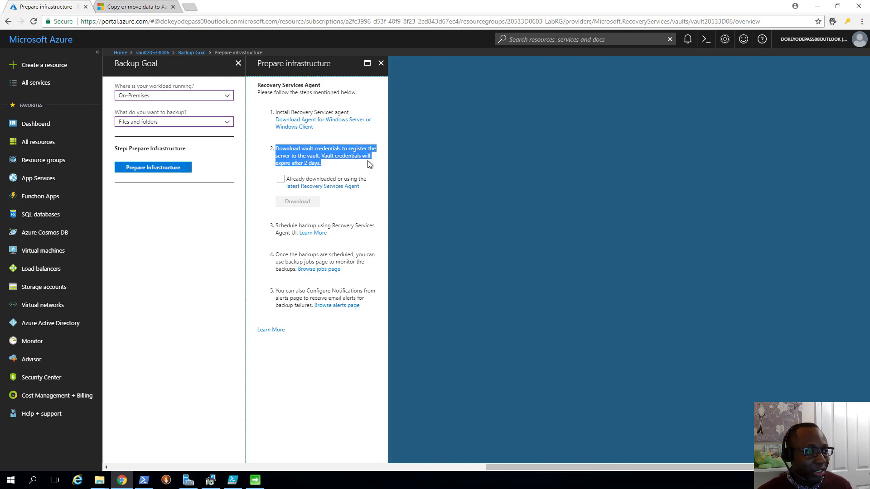
- Download the vault credentials file and verify it in Downloads beside MARSAgentInstaller
click(281, 179)
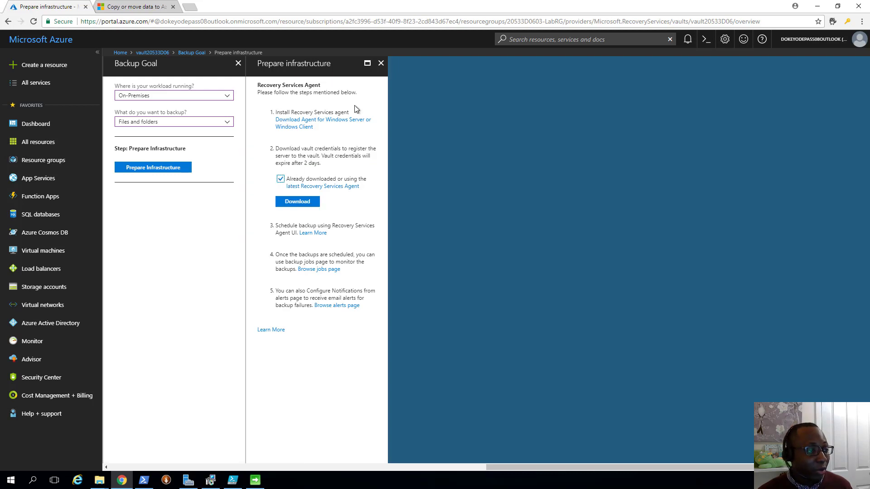
click(299, 204)
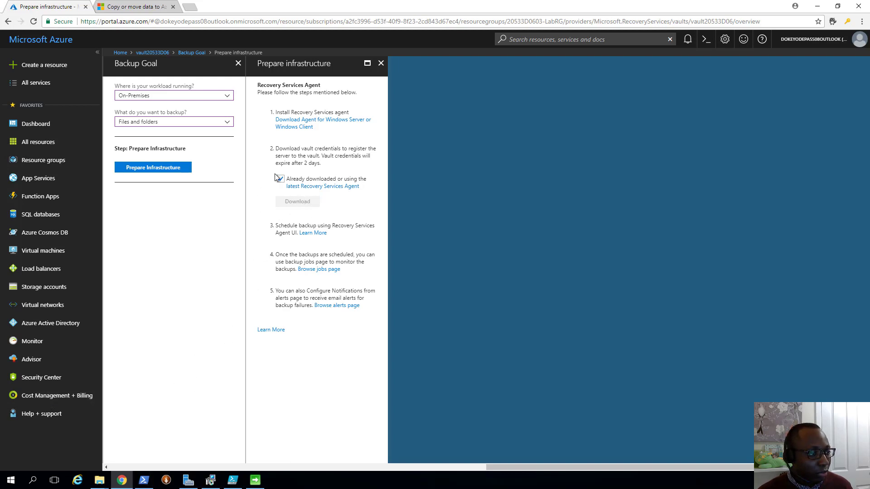
click(100, 480)
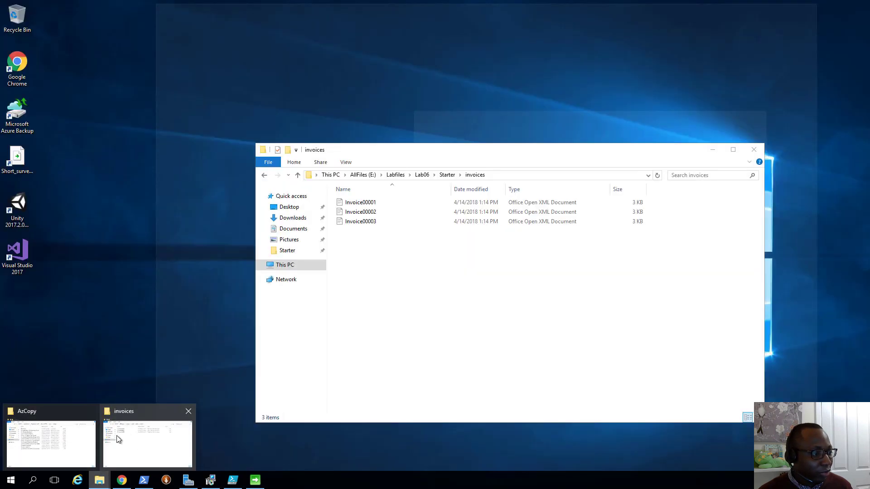
click(120, 438)
click(293, 217)
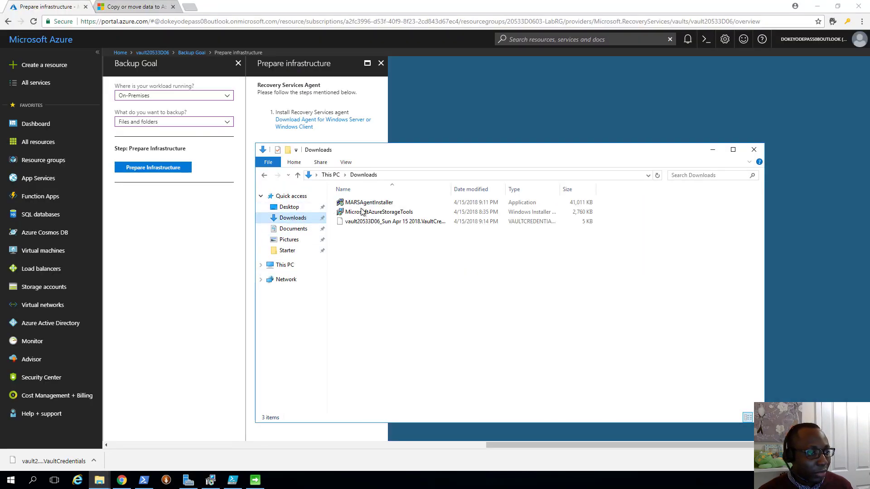
click(393, 223)
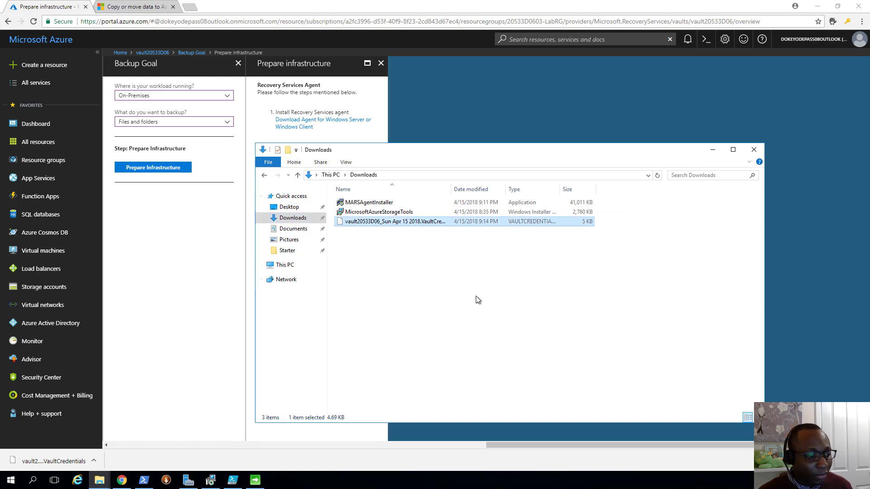
click(712, 150)
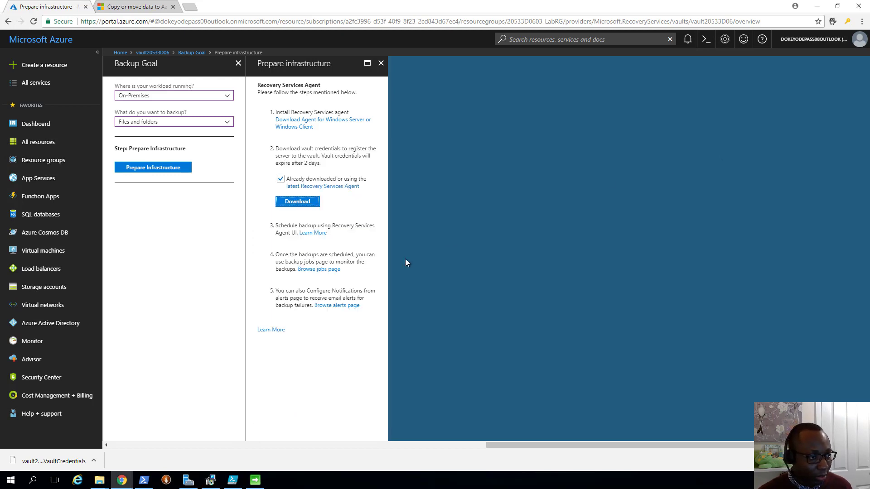
- Load the vault20533D06 credentials file from Downloads into the Register Server Wizard and continue
click(255, 480)
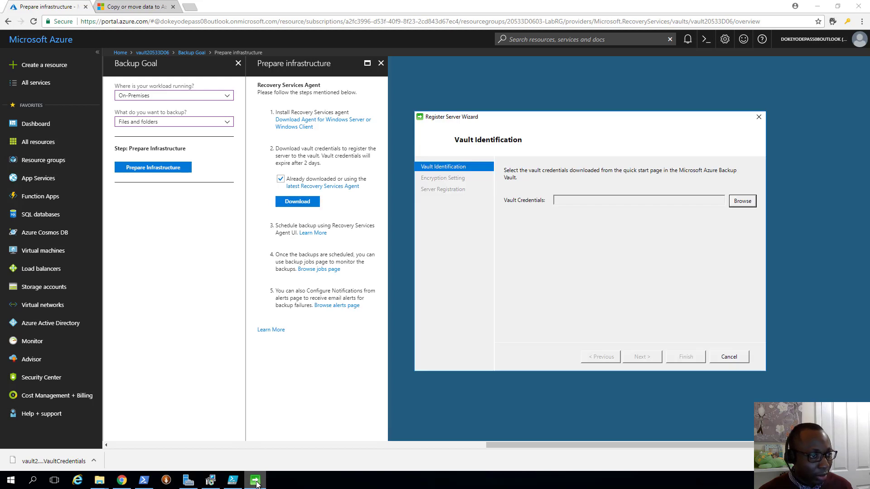
click(743, 202)
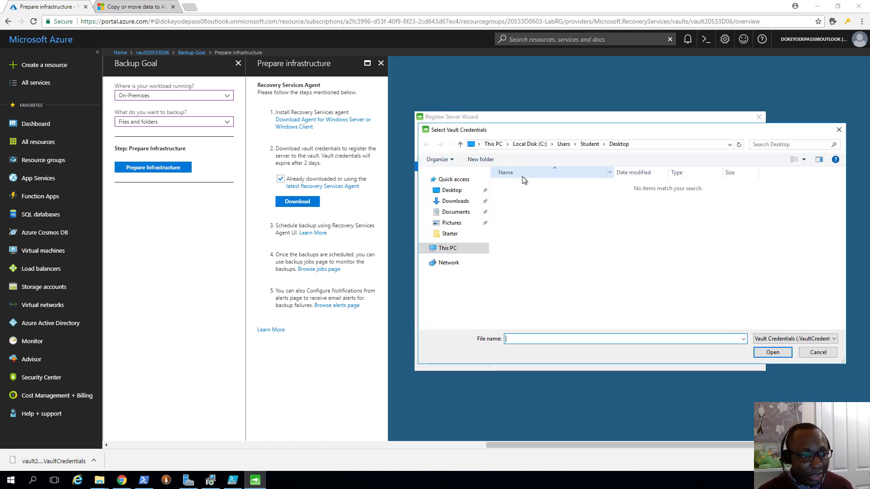
click(457, 204)
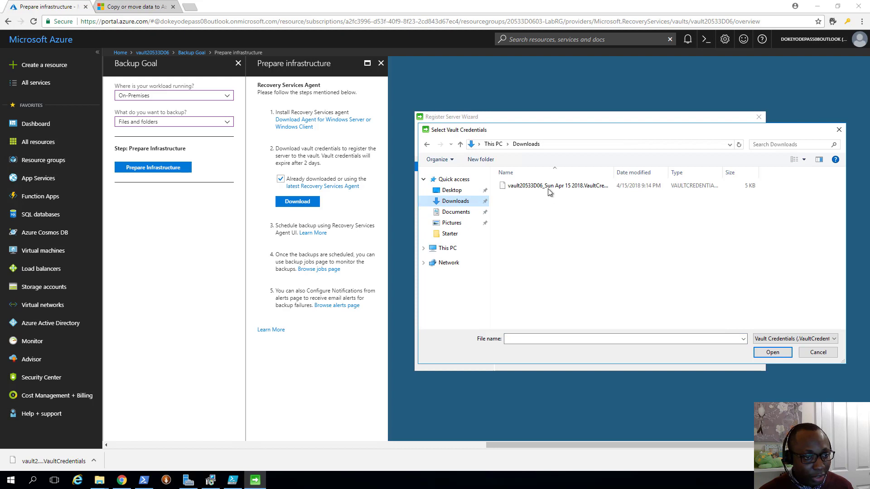
double_click(550, 187)
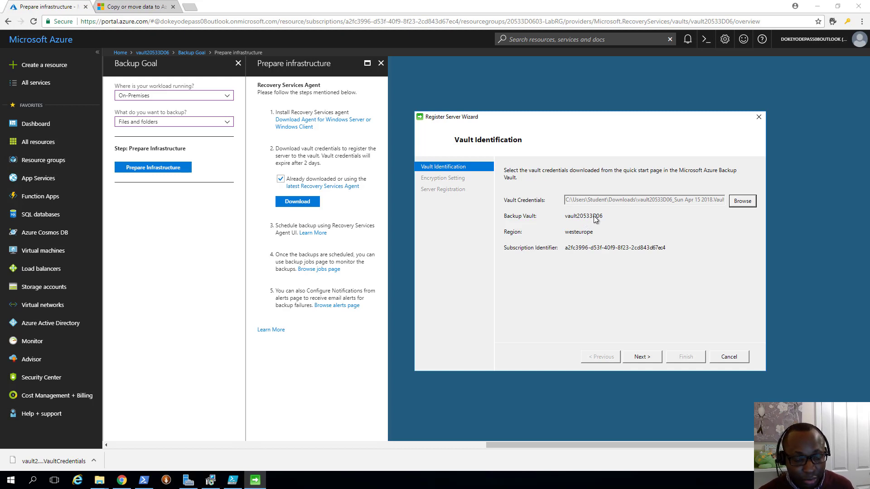
click(643, 357)
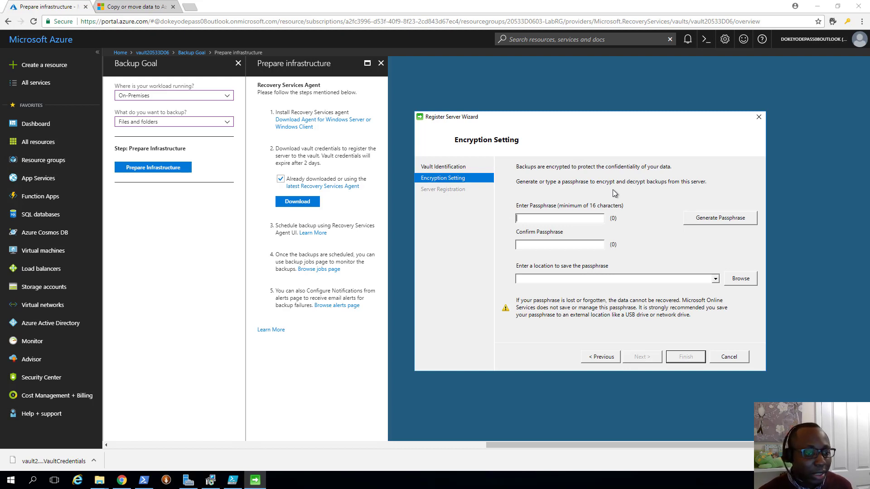
- Generate a 36-character encryption passphrase automatically
click(703, 220)
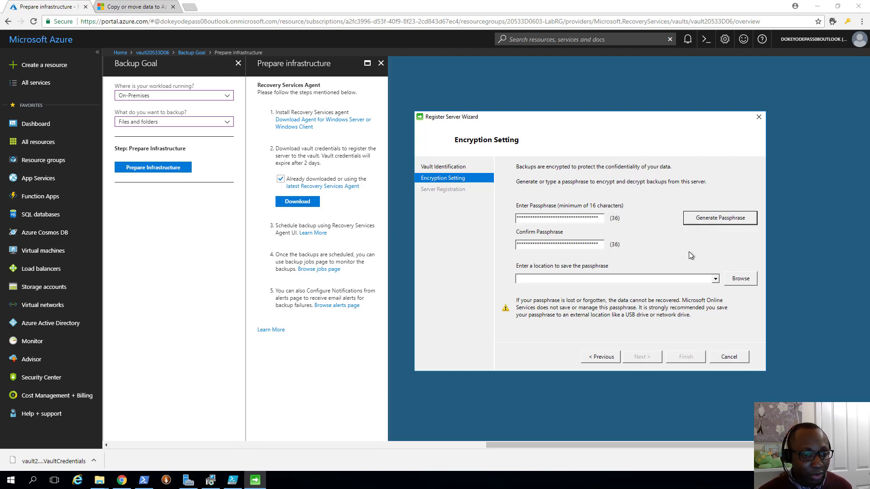
click(678, 280)
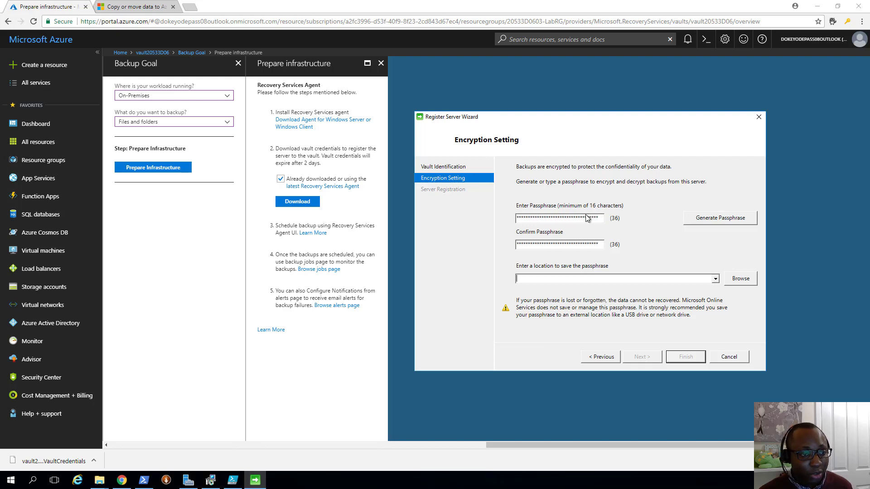
click(709, 221)
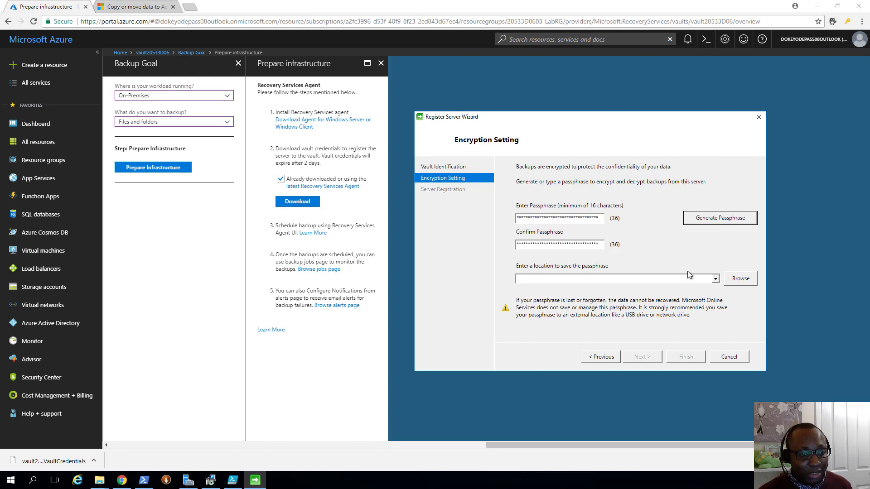
click(716, 280)
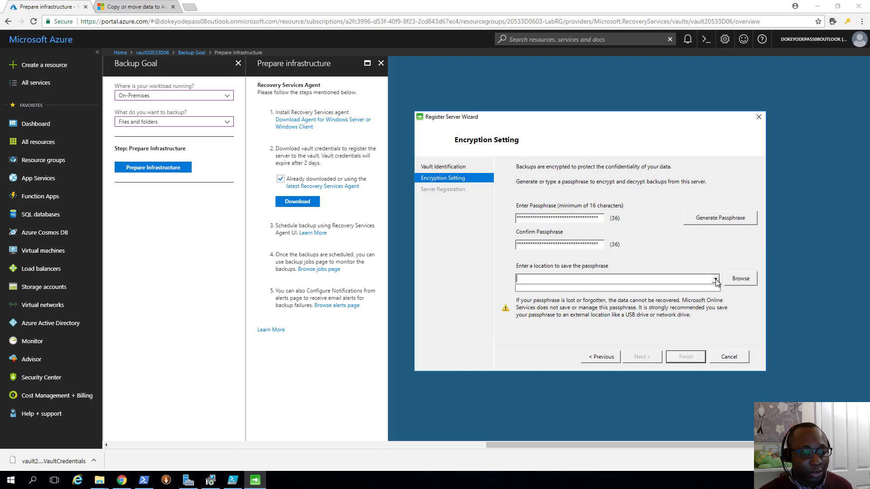
click(672, 303)
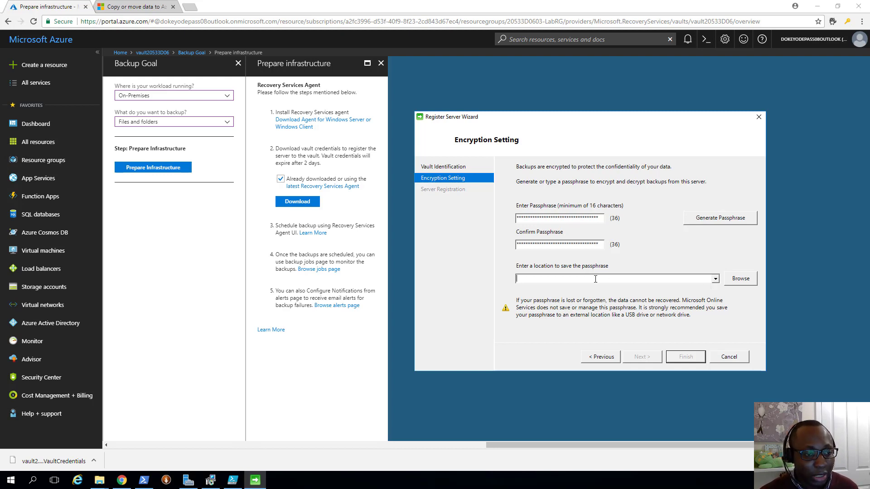
- Choose E:\Labfiles\Lab06\Starter as the folder for saving the passphrase
click(737, 281)
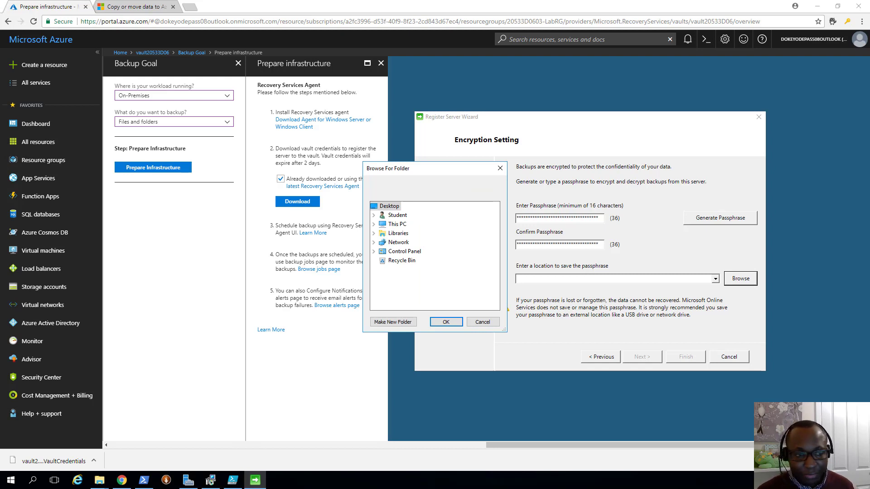
click(374, 225)
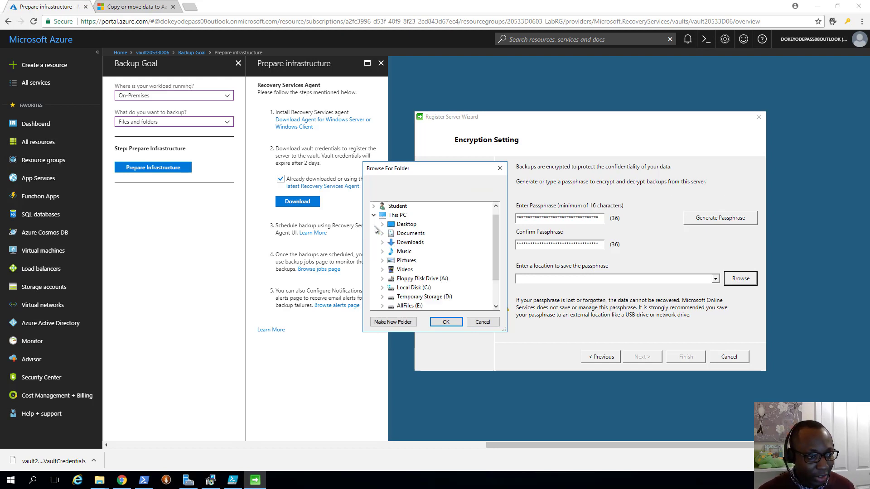
click(383, 307)
scroll(390, 263, down, 1)
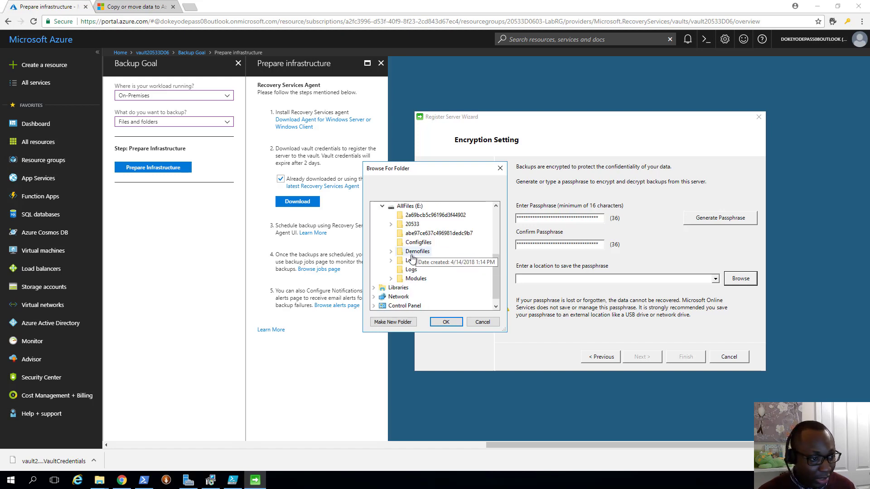
click(390, 260)
scroll(406, 254, down, 2)
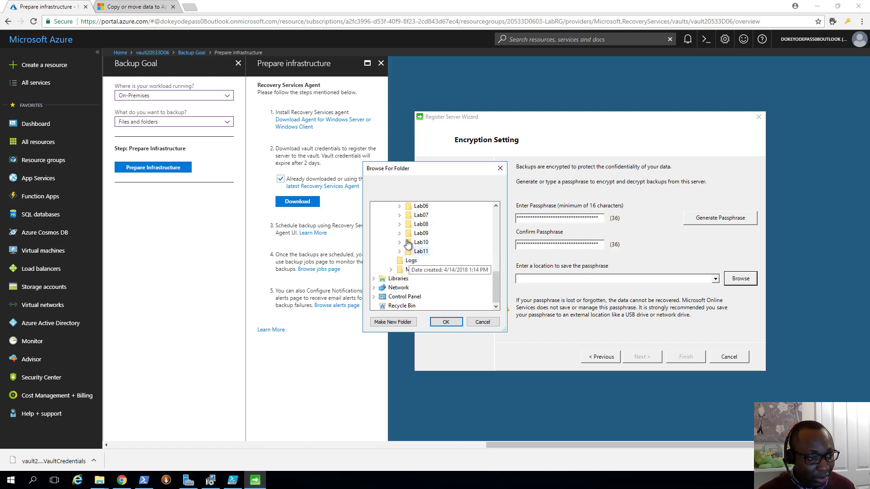
scroll(406, 249, up, 2)
click(399, 260)
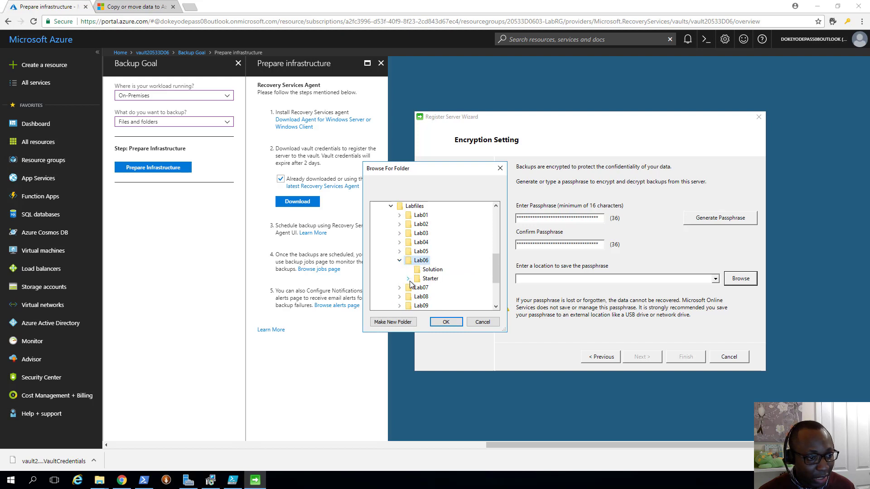
click(408, 279)
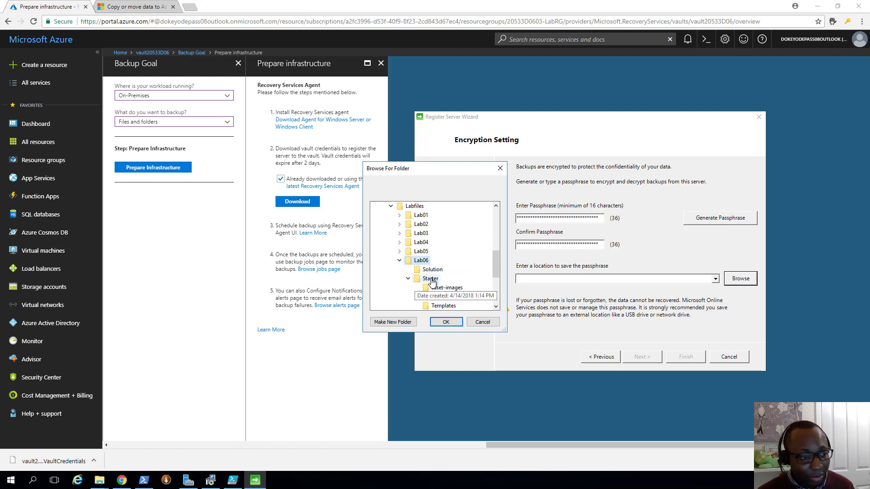
click(430, 279)
click(455, 323)
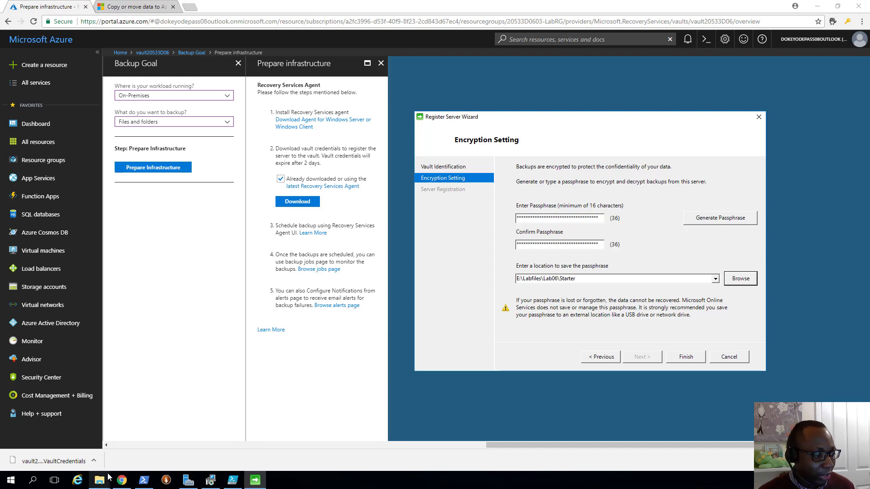
mouse_move(99, 481)
click(50, 434)
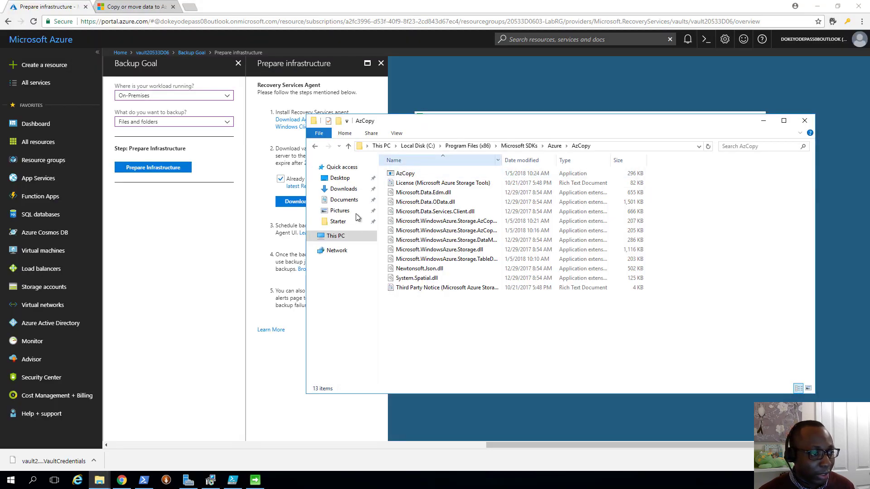
- Open E:\Labfiles\Lab06\Starter in File Explorer, then finish the wizard to begin server registration
click(335, 236)
double_click(456, 270)
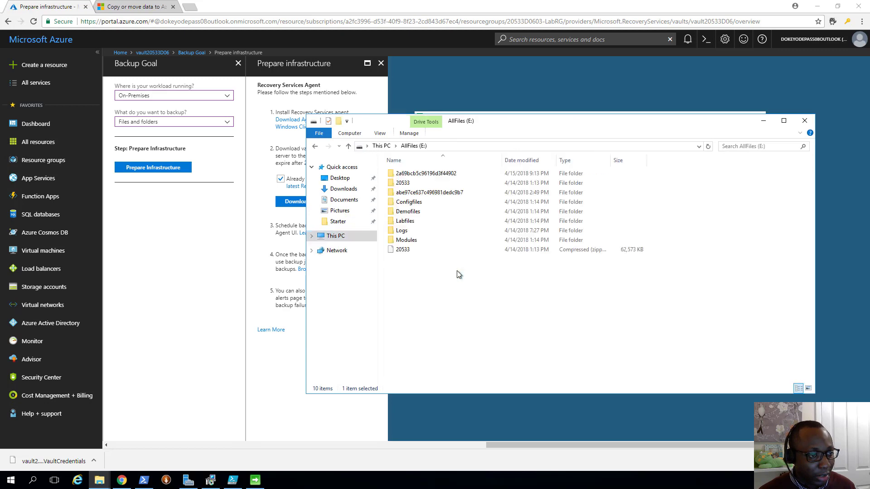
double_click(410, 222)
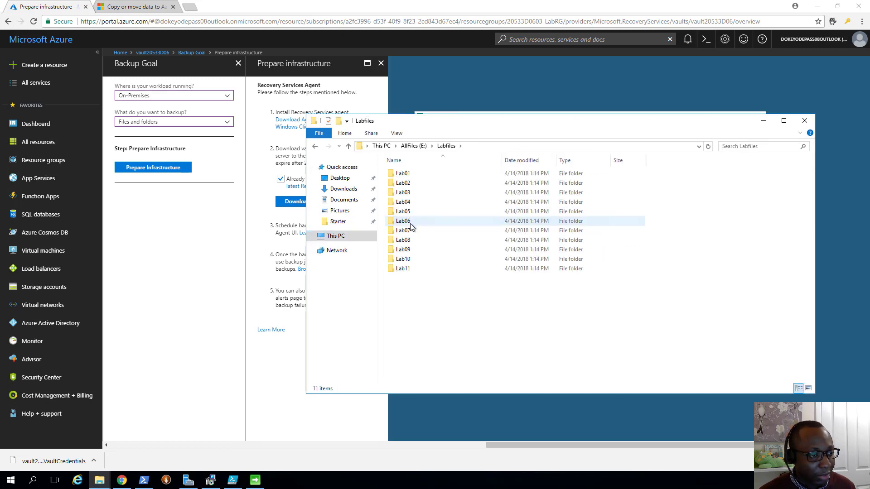
double_click(411, 223)
double_click(416, 184)
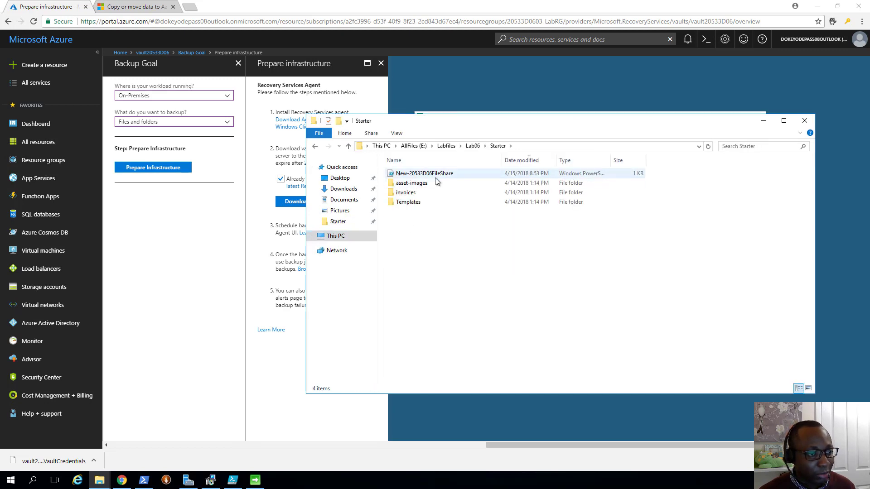
click(763, 121)
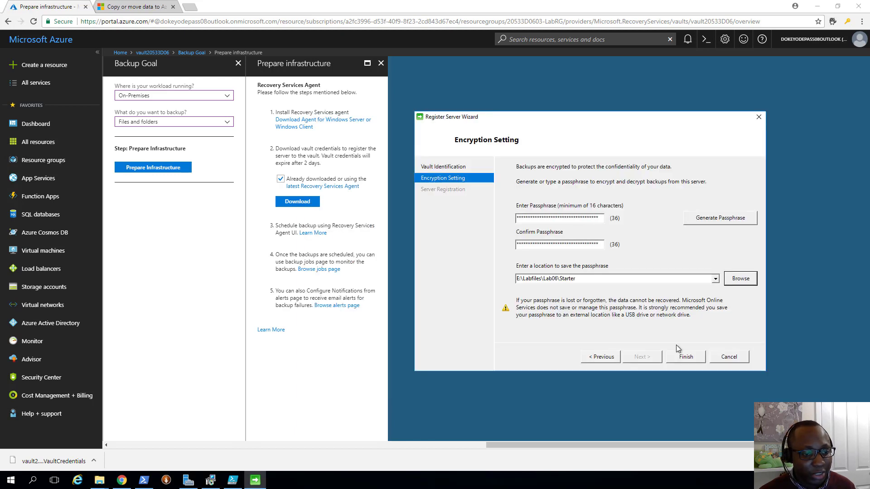
click(685, 358)
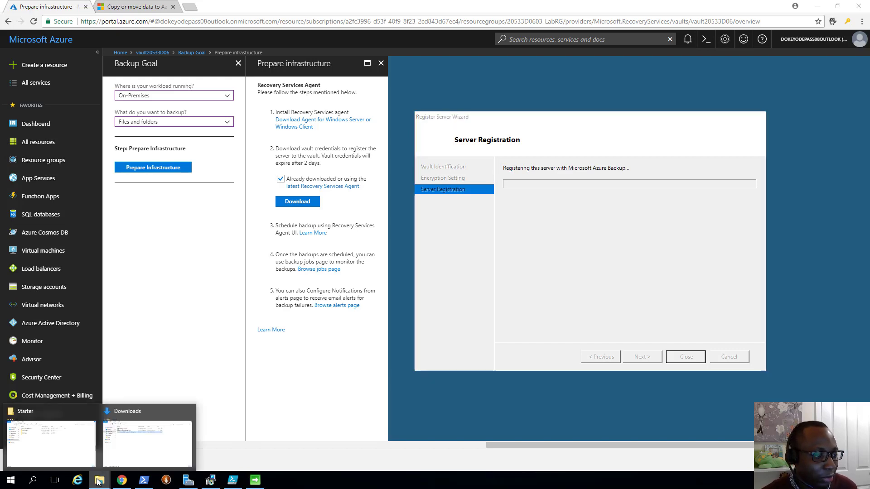
- Once registration completes, open and close the passphrase .txt file in the Starter folder
click(71, 428)
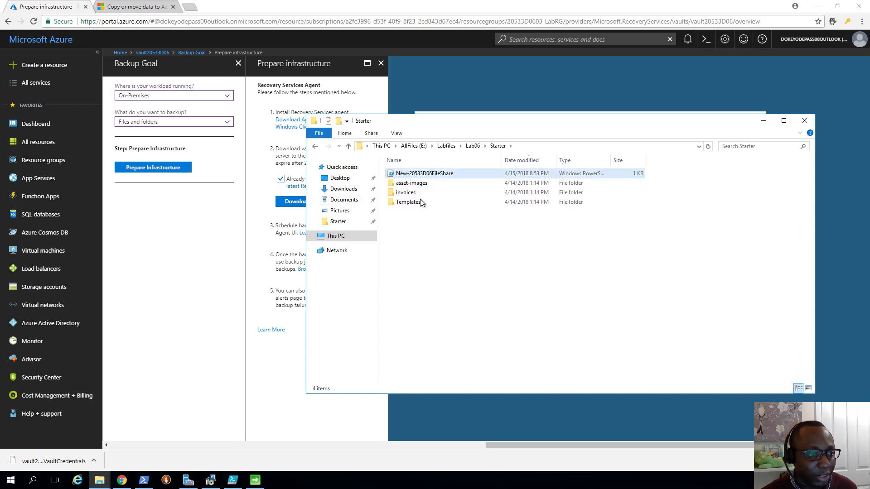
click(762, 123)
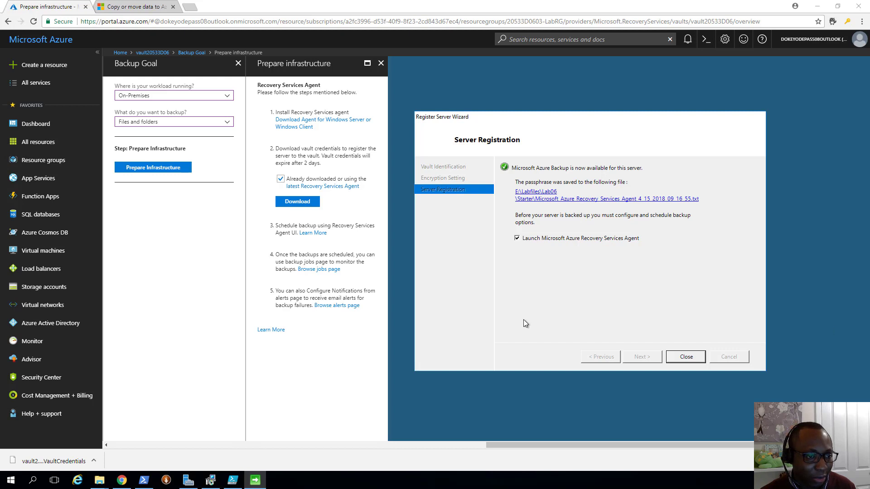
click(100, 480)
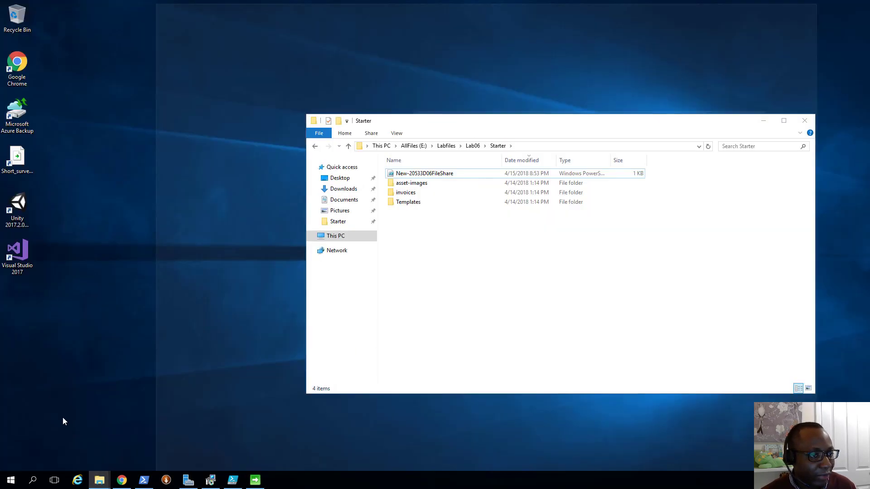
click(62, 417)
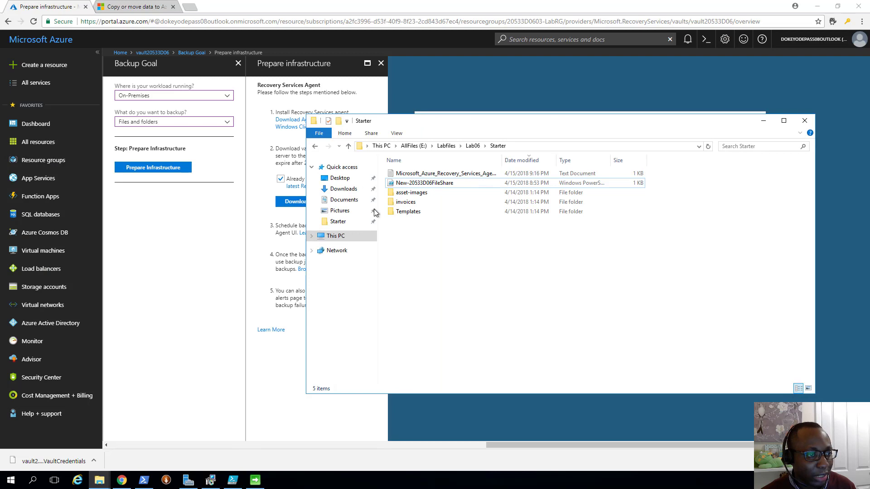
click(431, 176)
double_click(431, 175)
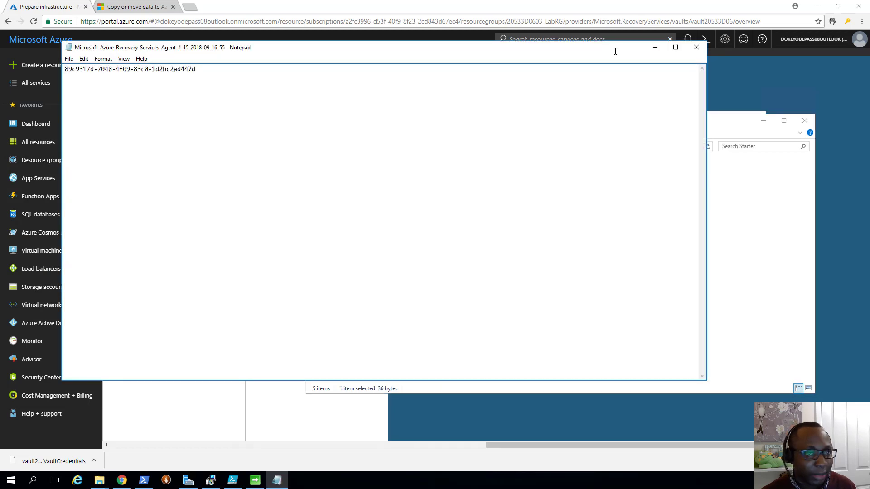
click(707, 42)
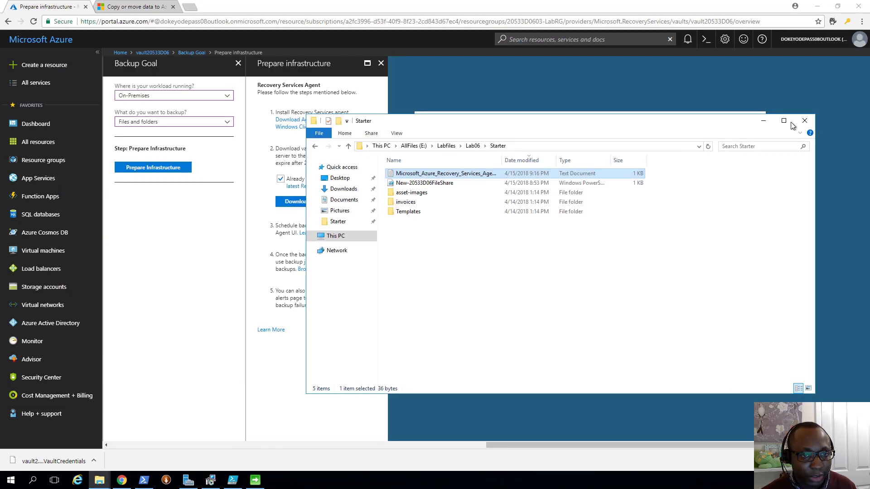
click(762, 121)
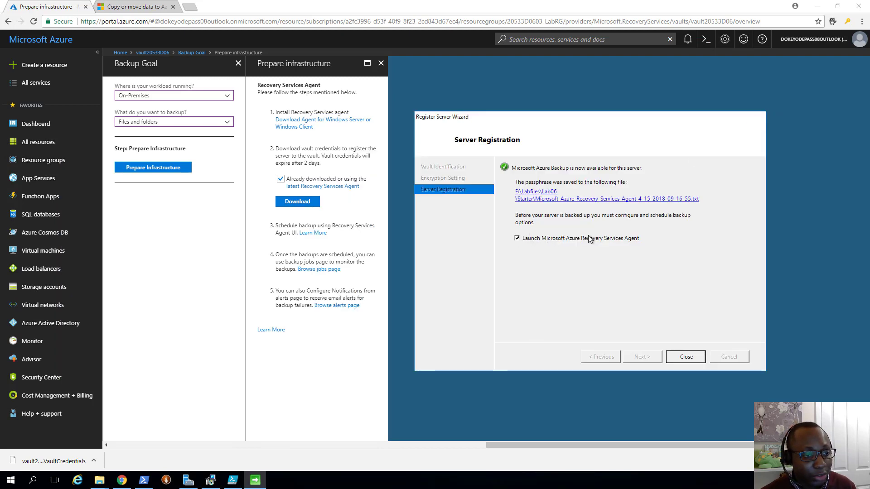
- Close the Register Server Wizard, review the Tasks 1–7 list in Paint, then hide Paint
click(679, 359)
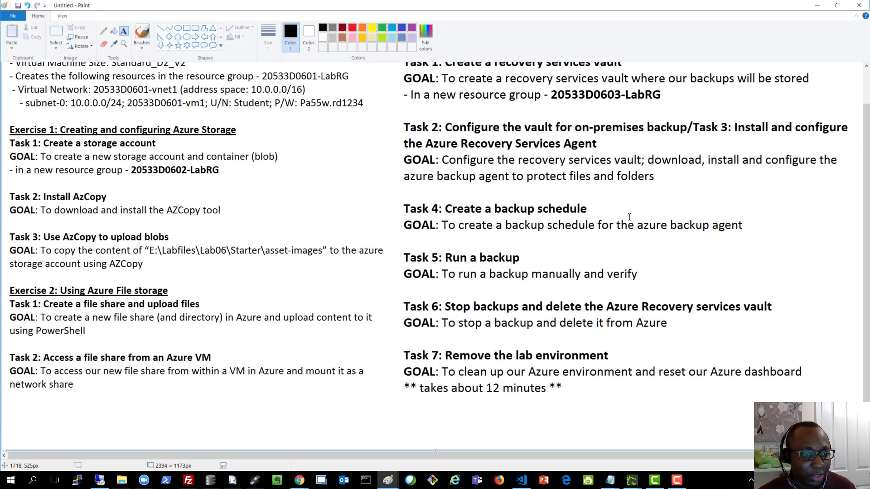
click(817, 4)
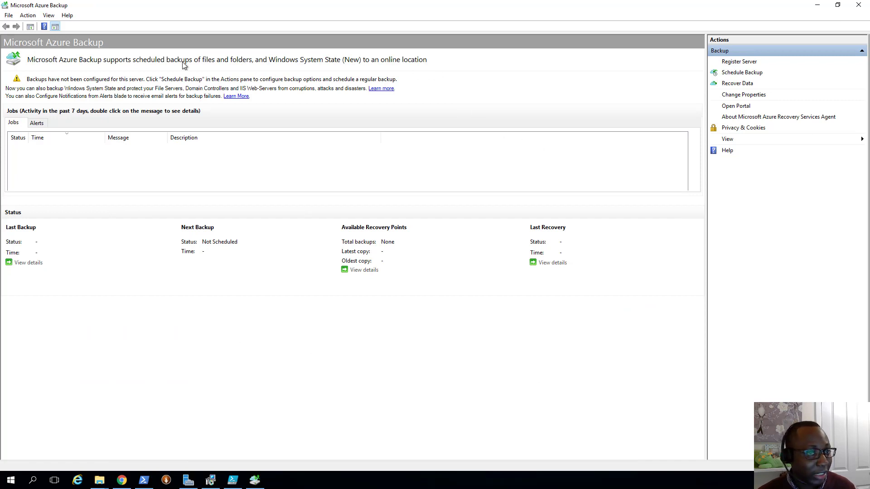
- Start the Schedule Backup Wizard and reach the files and folders selection
click(741, 74)
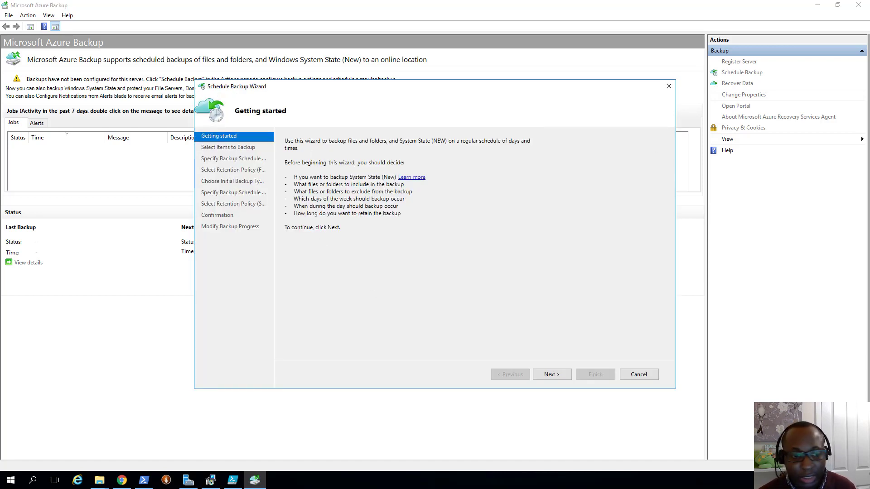
click(553, 374)
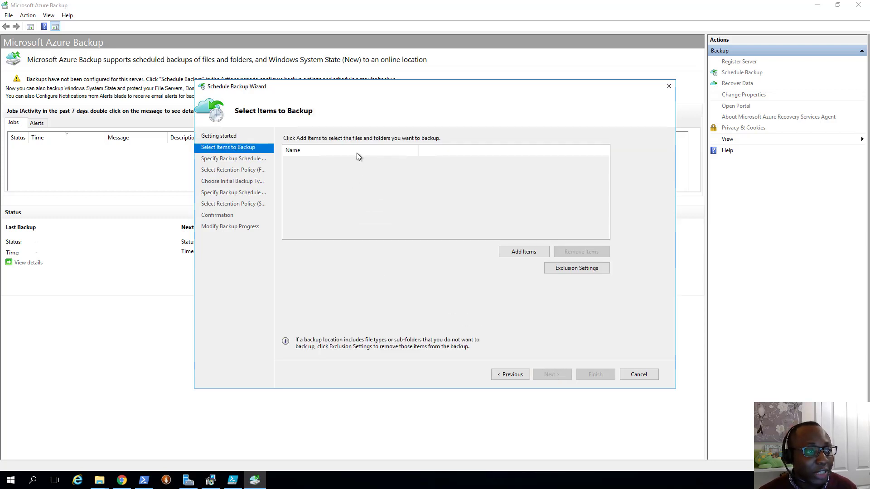
click(516, 251)
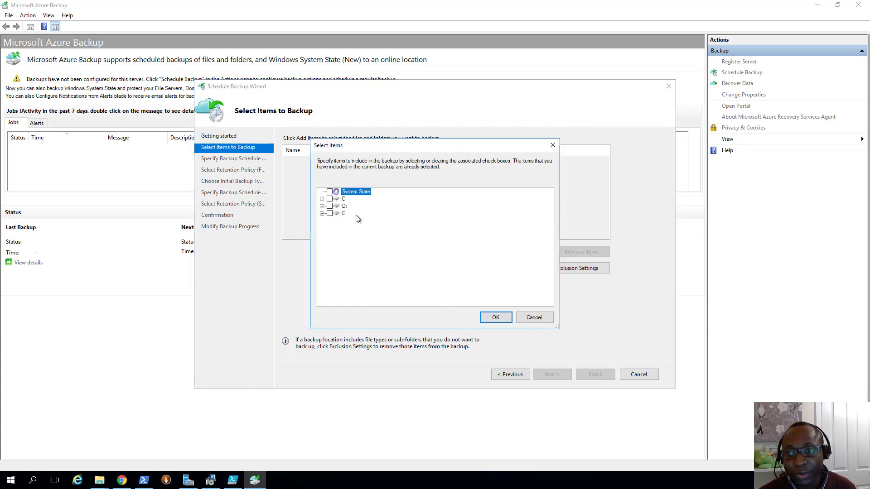
- Add asset-images and invoices from E:\Labfiles\Lab06\Starter, leaving exclusion settings unchanged
click(321, 213)
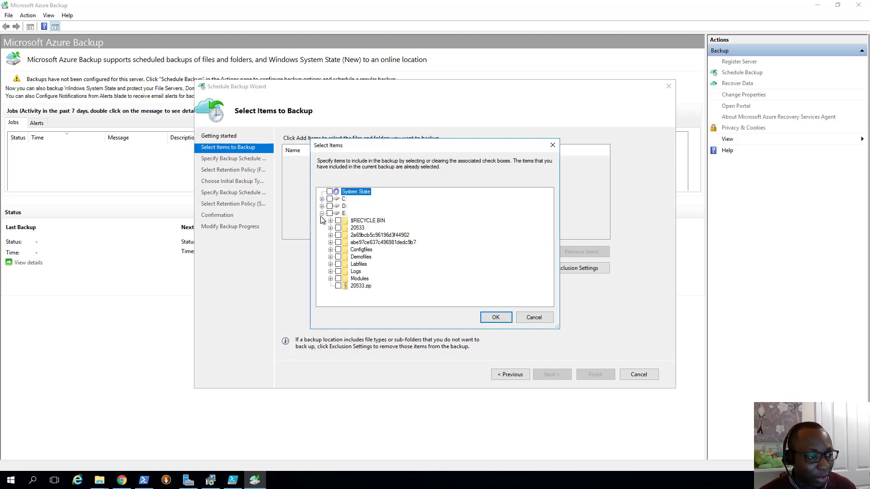
click(331, 264)
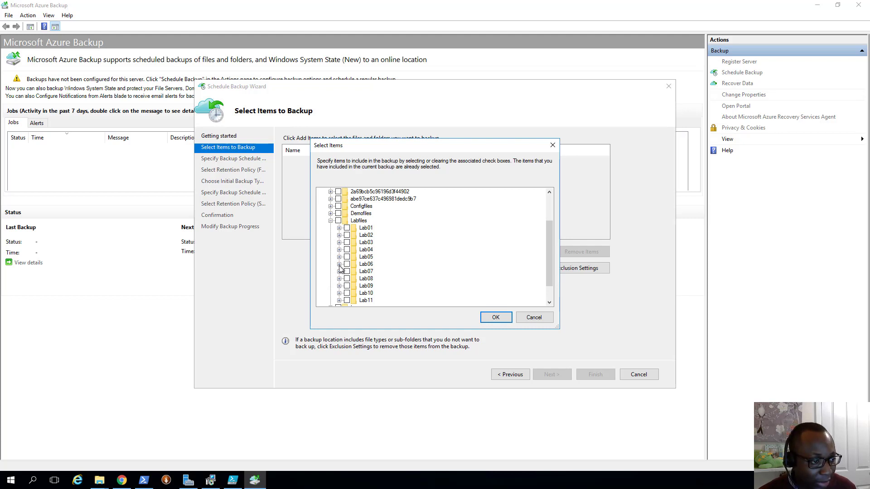
click(338, 264)
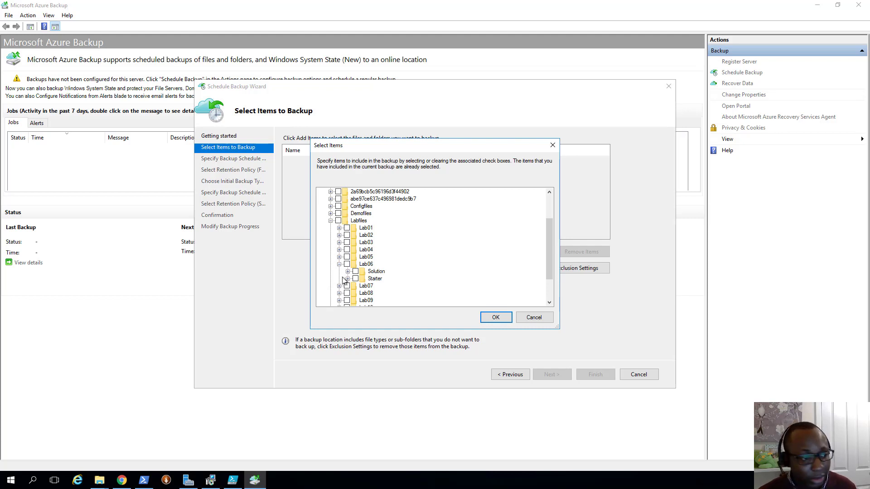
click(347, 278)
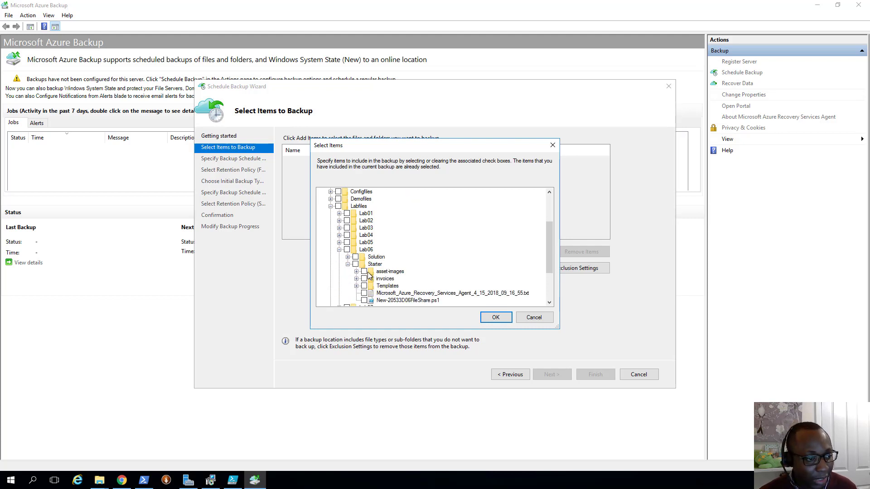
click(364, 271)
click(363, 278)
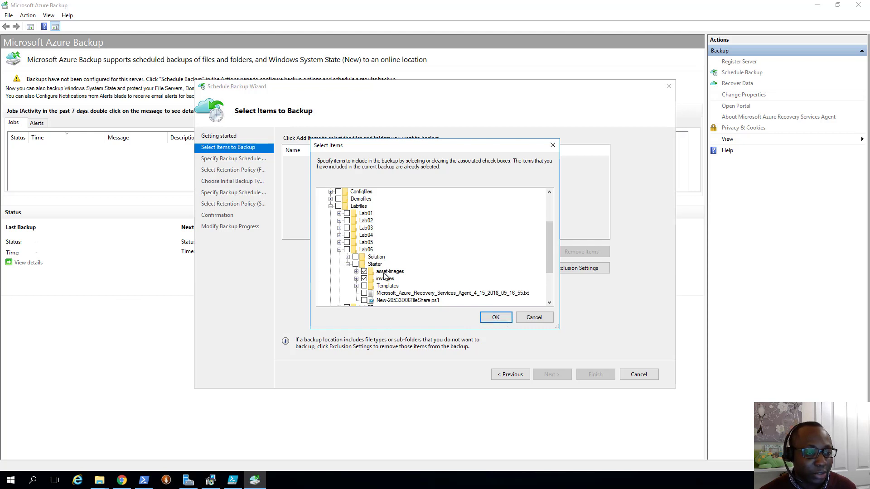
click(502, 320)
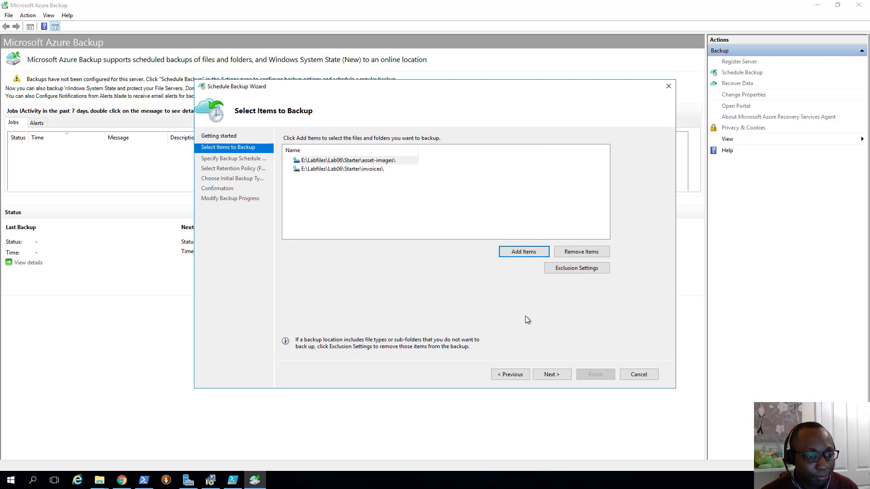
click(561, 270)
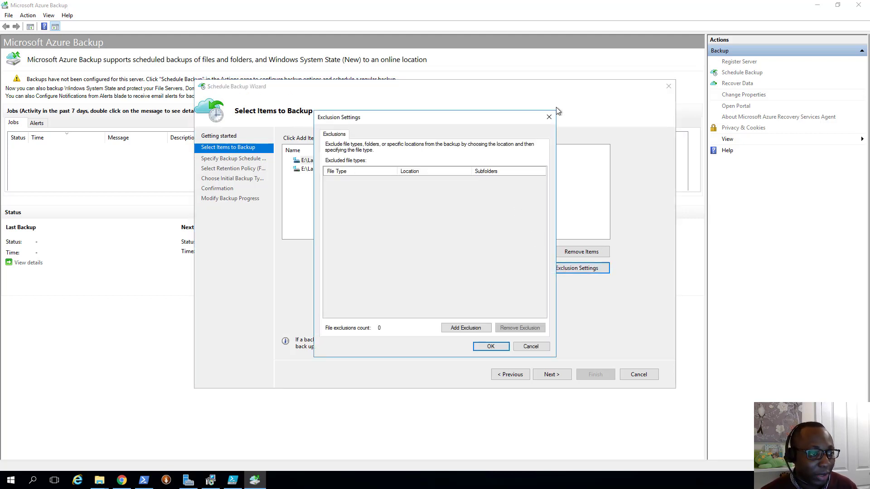
click(550, 117)
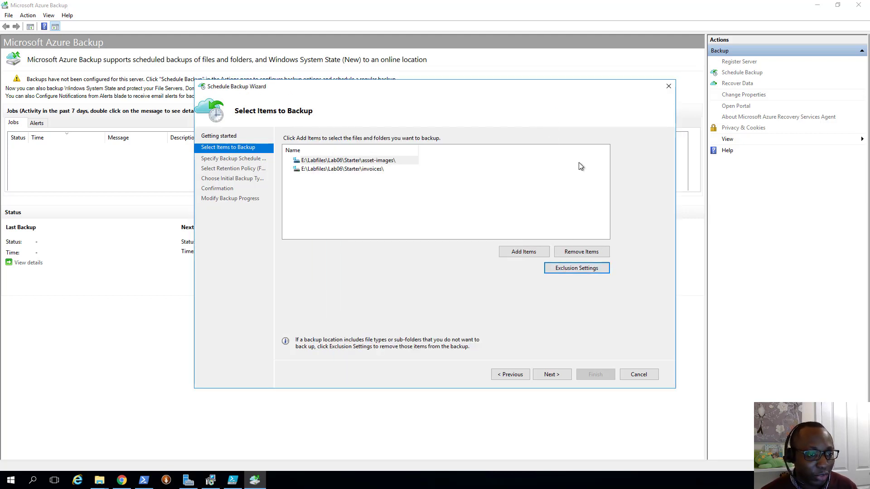
- Schedule a daily backup at 4:30 AM and accept the default retention policy
click(550, 376)
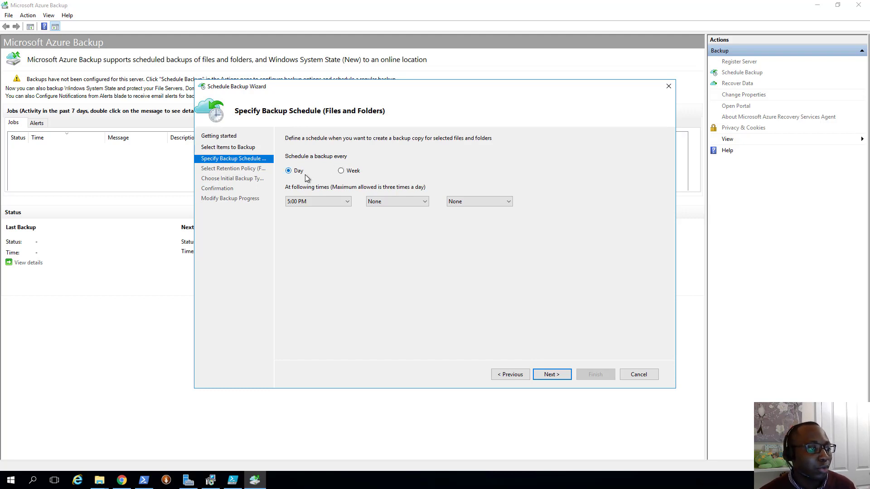
click(340, 171)
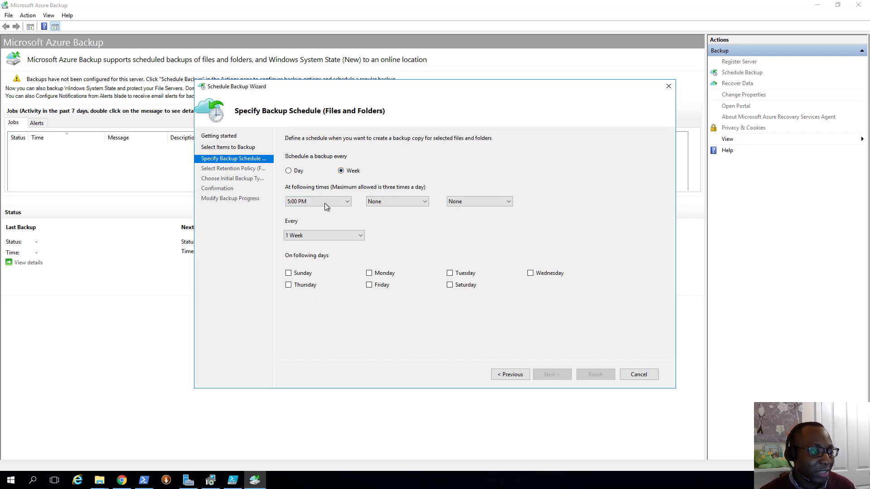
click(298, 173)
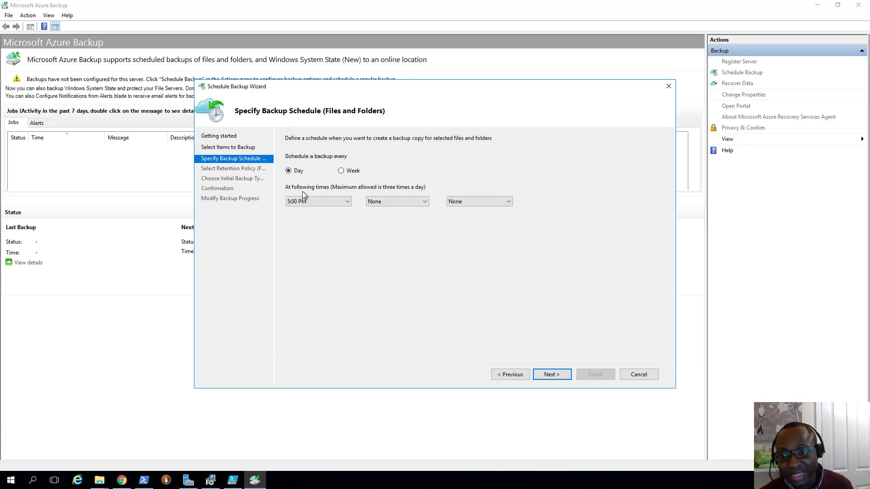
click(351, 203)
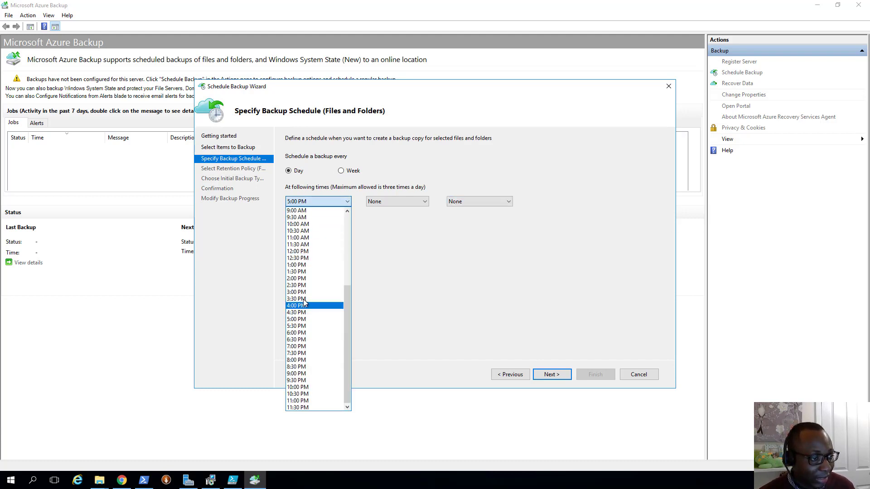
scroll(301, 300, up, 6)
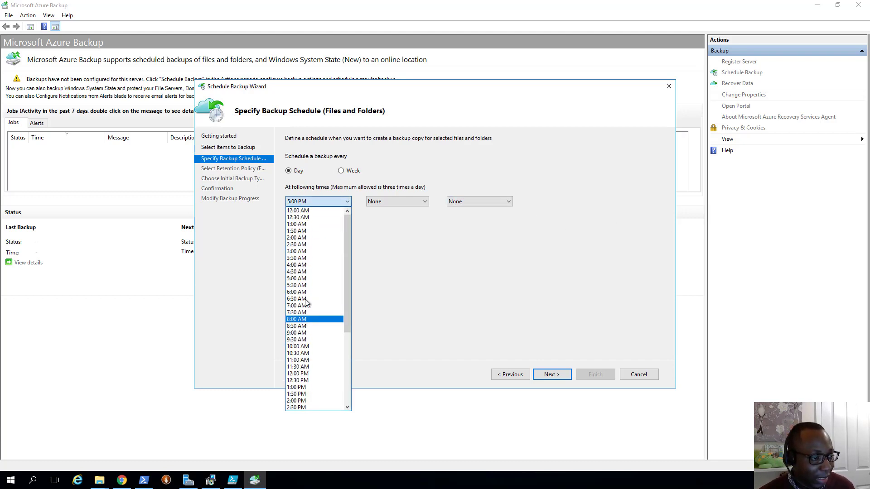
click(302, 272)
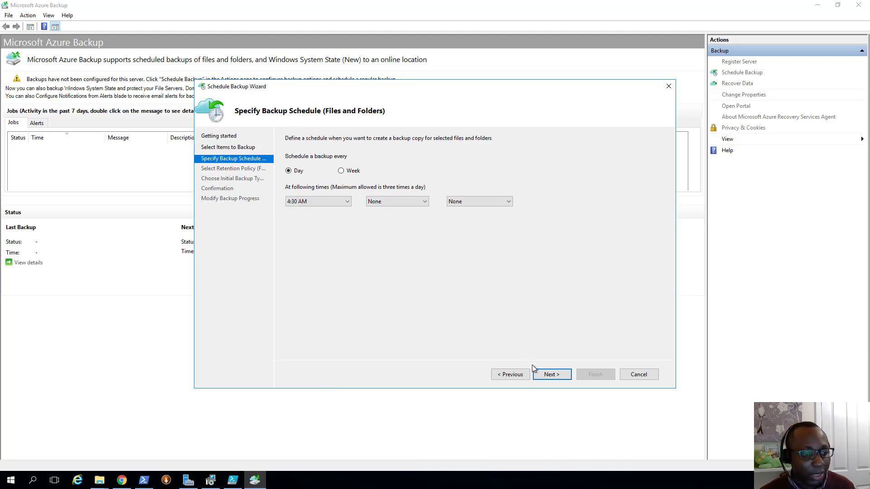
click(544, 376)
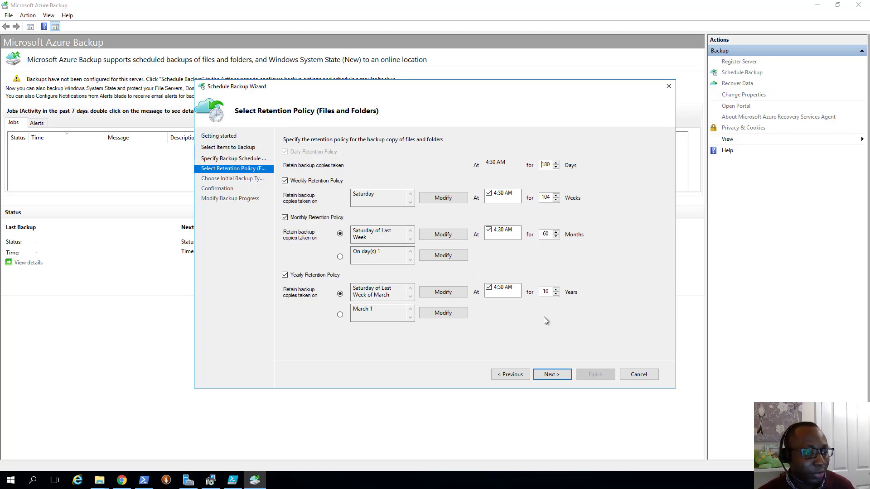
click(549, 376)
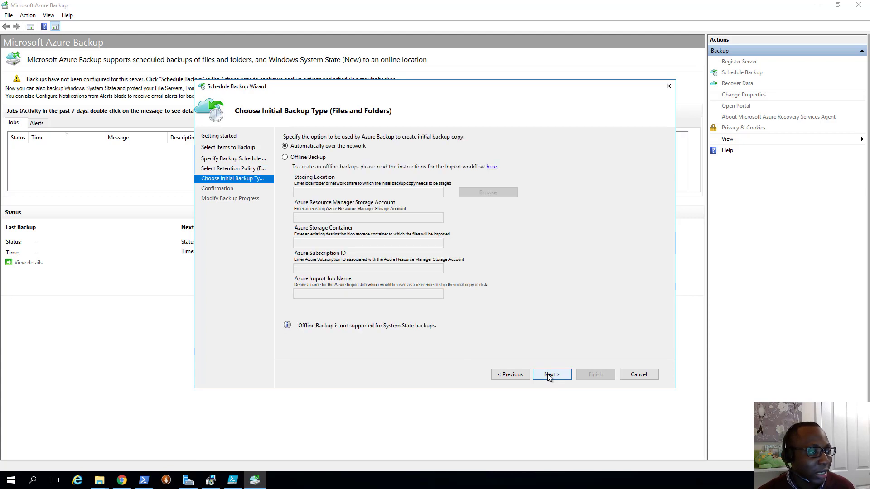
- Keep automatic over-the-network initial backup, review the policy details, and create the schedule
click(550, 372)
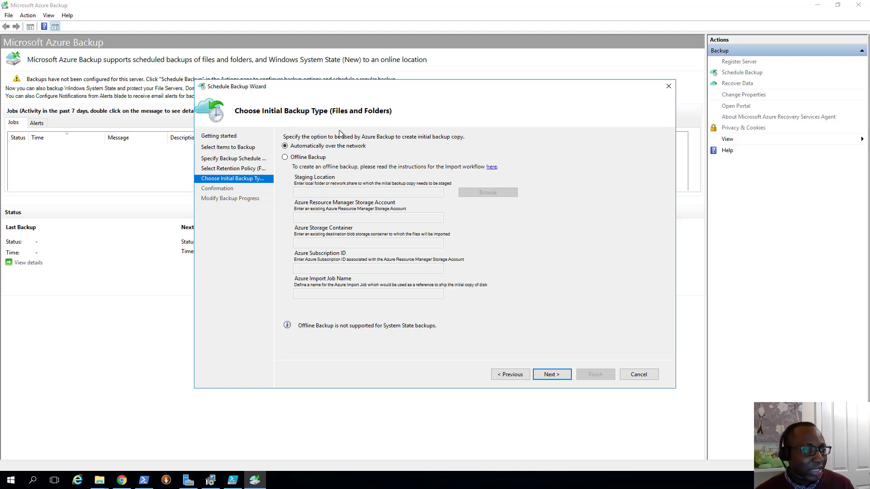
click(551, 375)
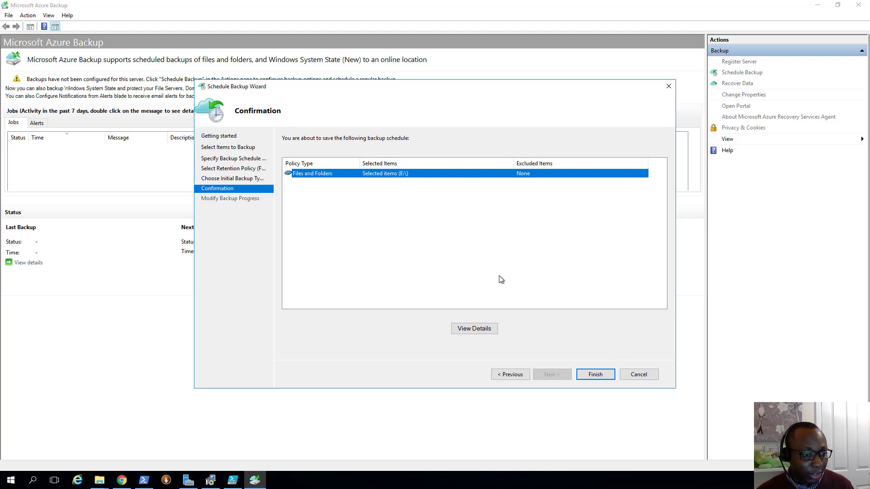
click(487, 330)
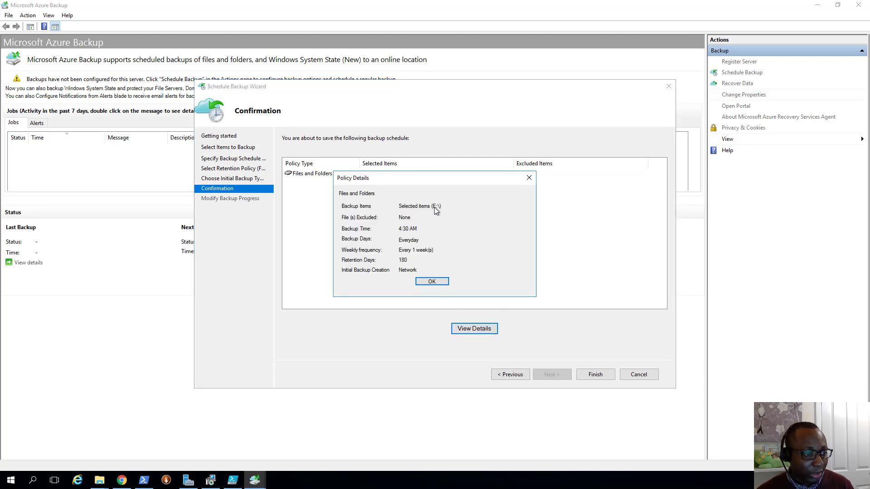
click(528, 179)
click(594, 374)
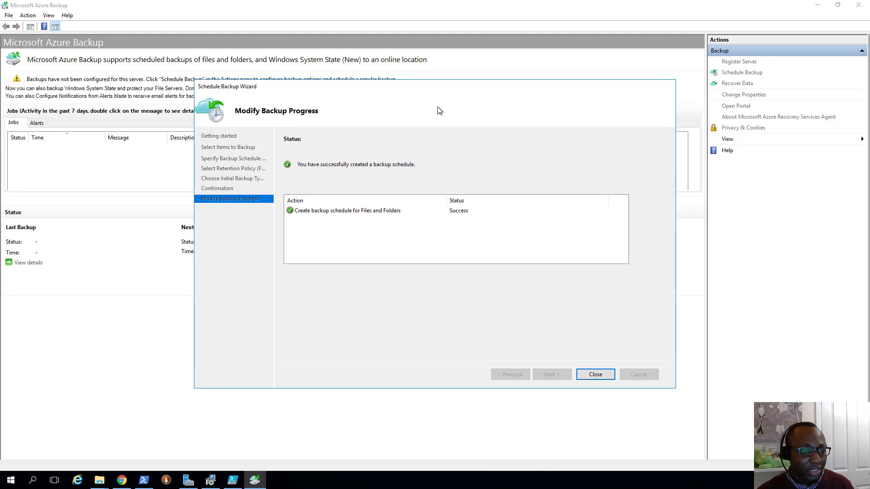
click(590, 376)
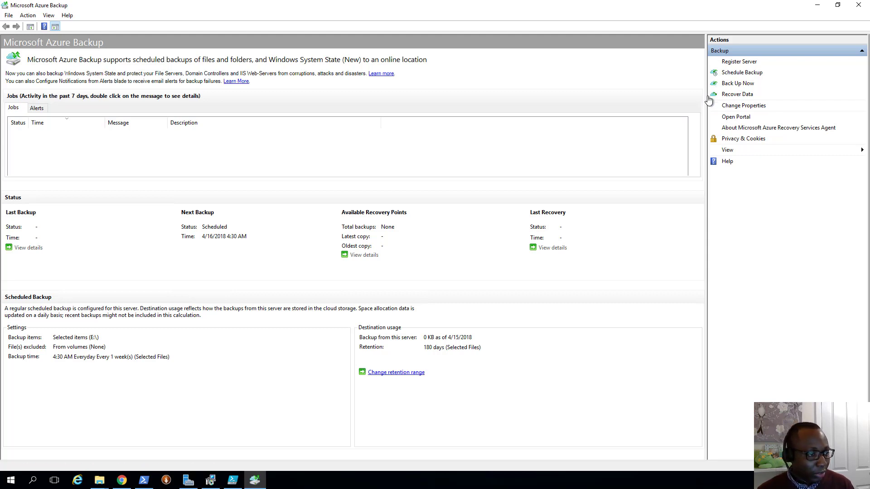
- Start an on-demand Files and Folders backup of the Starter folders, then return to Chrome
click(737, 84)
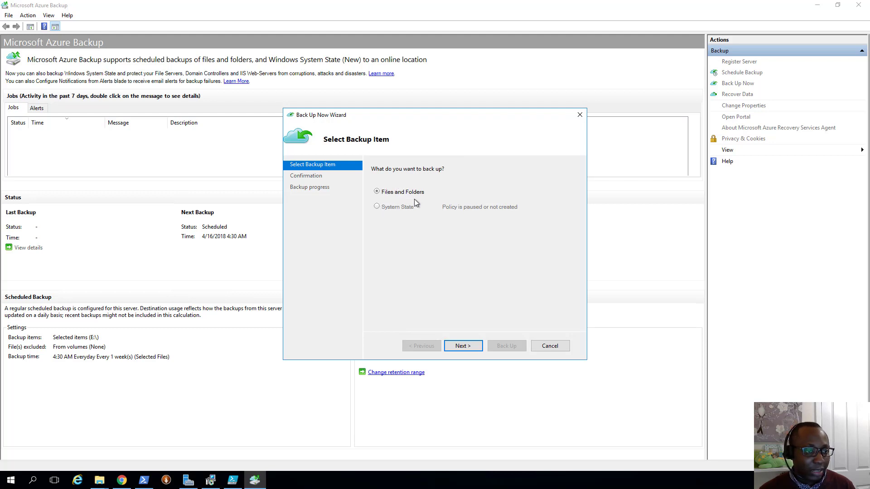
click(462, 347)
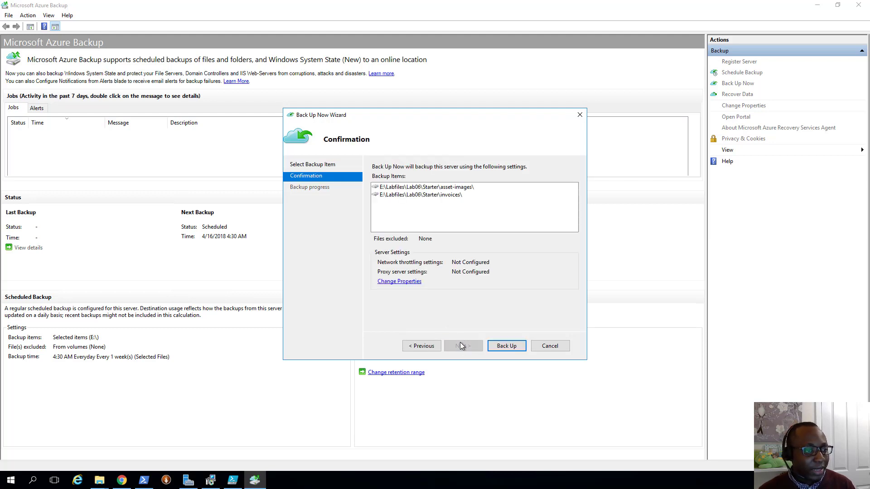
click(407, 188)
click(410, 194)
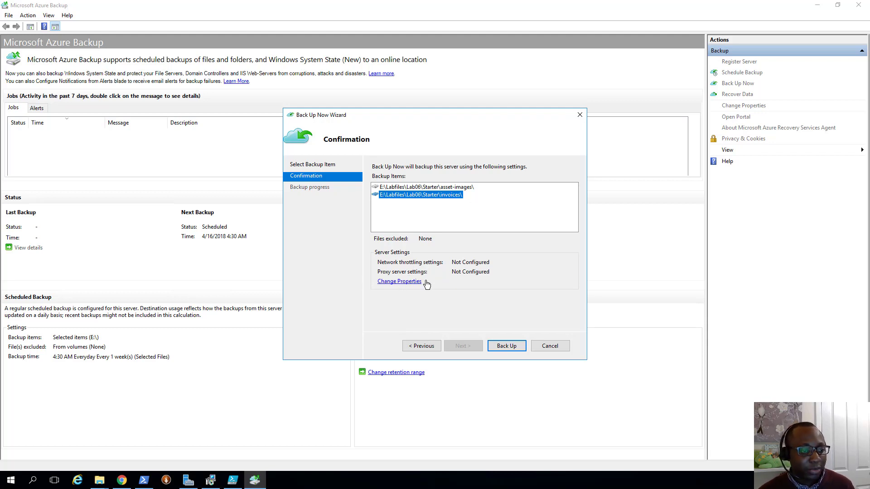
click(506, 346)
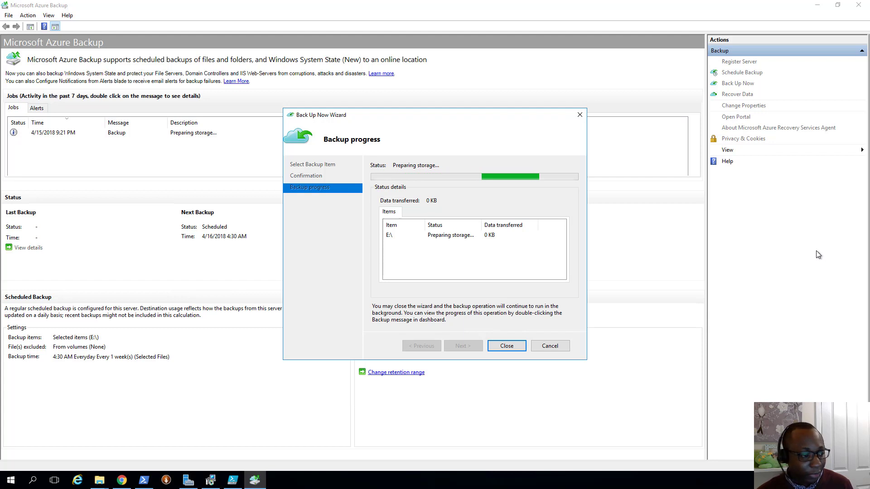
click(122, 480)
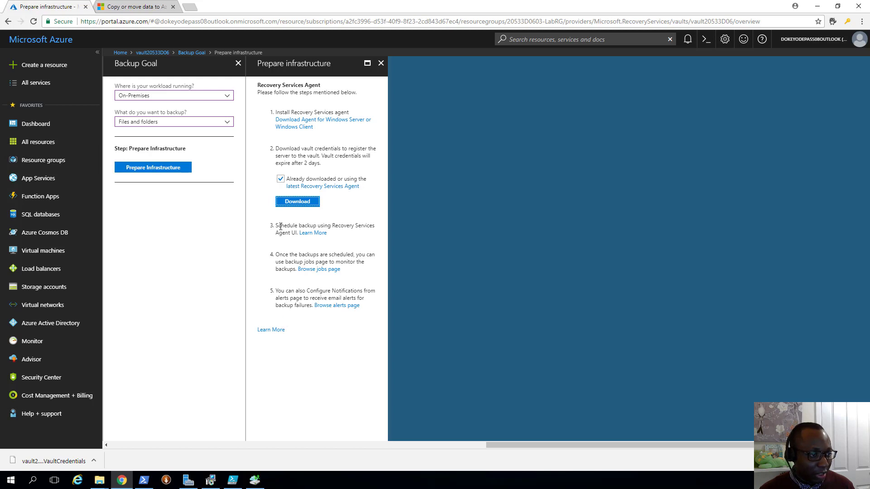
- Review the scheduling and monitoring steps, then close the Prepare infrastructure and Backup Goal blades
drag(275, 227, 328, 233)
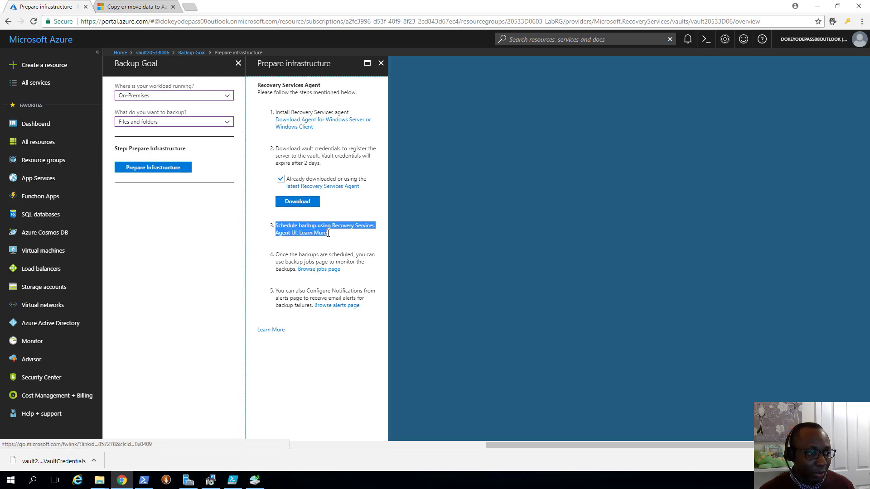
drag(277, 256, 343, 271)
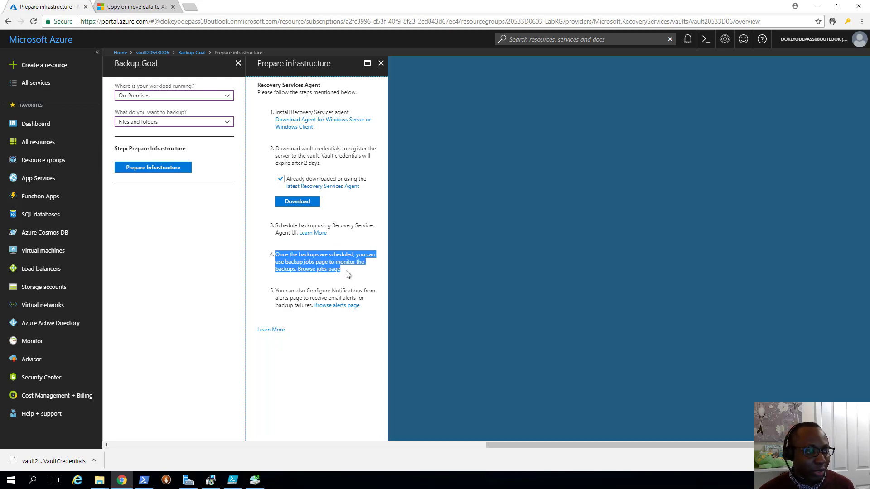
click(351, 278)
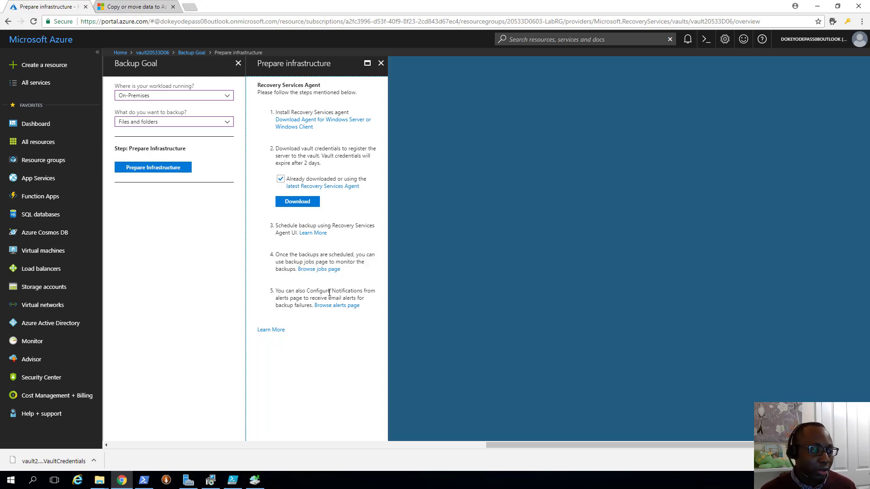
click(381, 64)
click(238, 63)
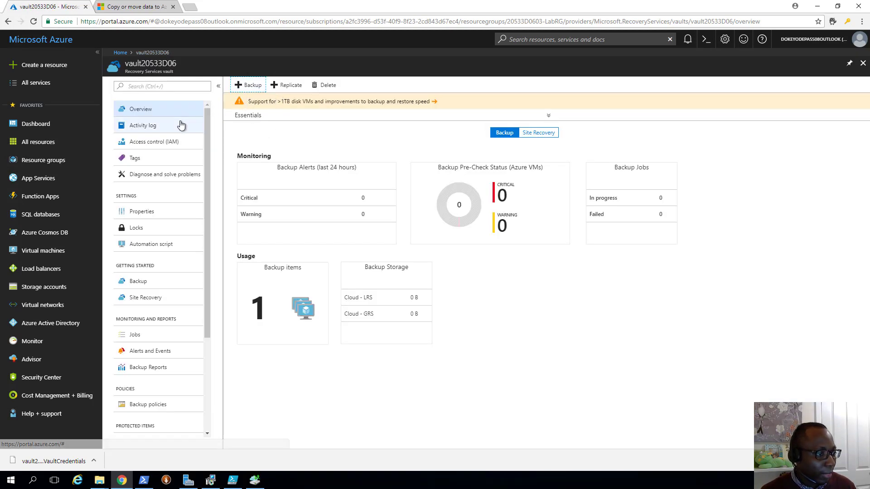
- Open the vault's Azure Backup Agent item E:\, refresh it, then return to the backup agent
click(259, 307)
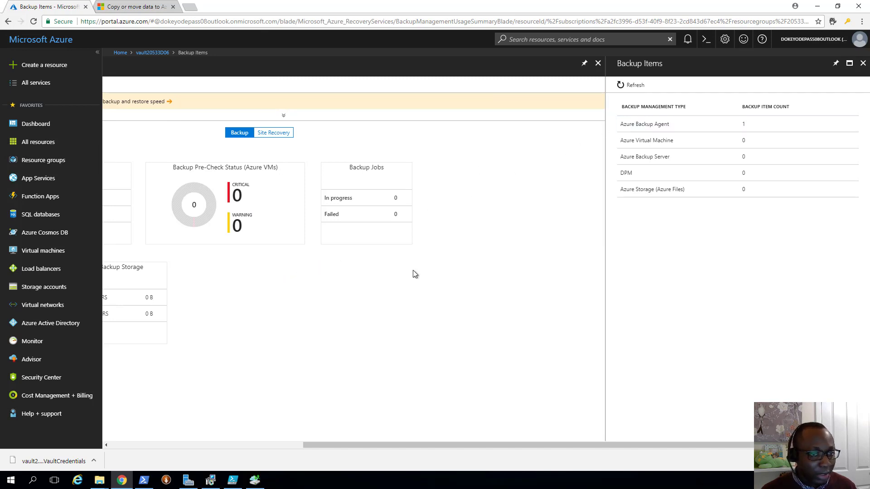
click(676, 124)
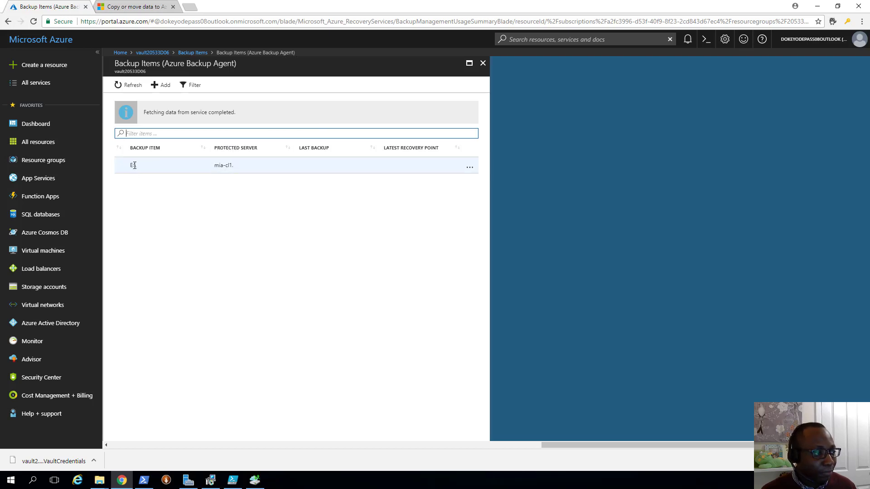
drag(137, 165, 133, 164)
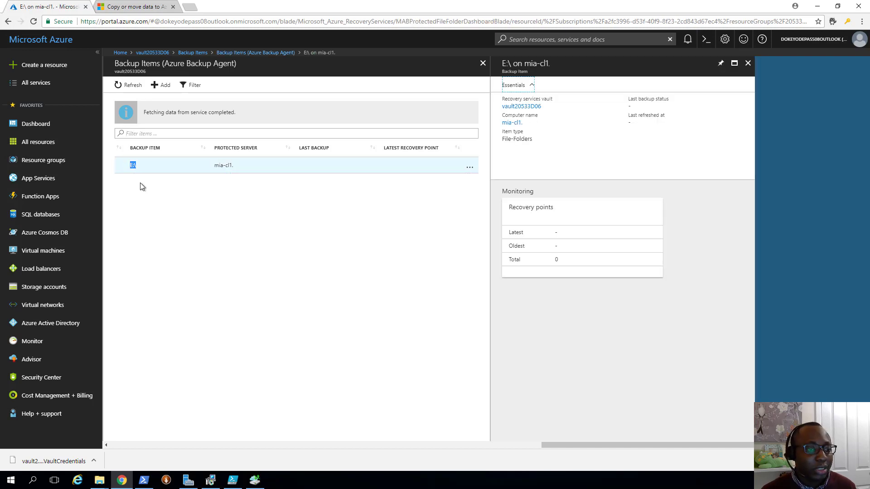
click(144, 88)
click(255, 480)
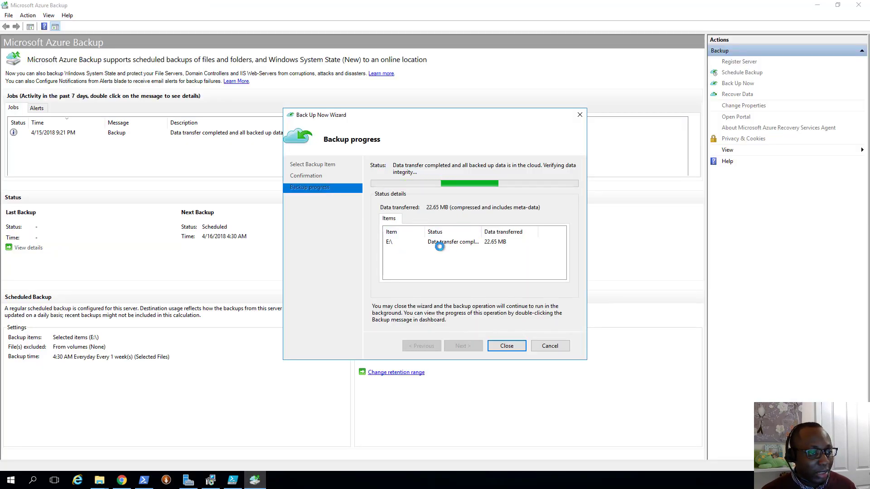
- Widen the Status column to read the backup job's full progress
drag(482, 232, 501, 232)
double_click(501, 232)
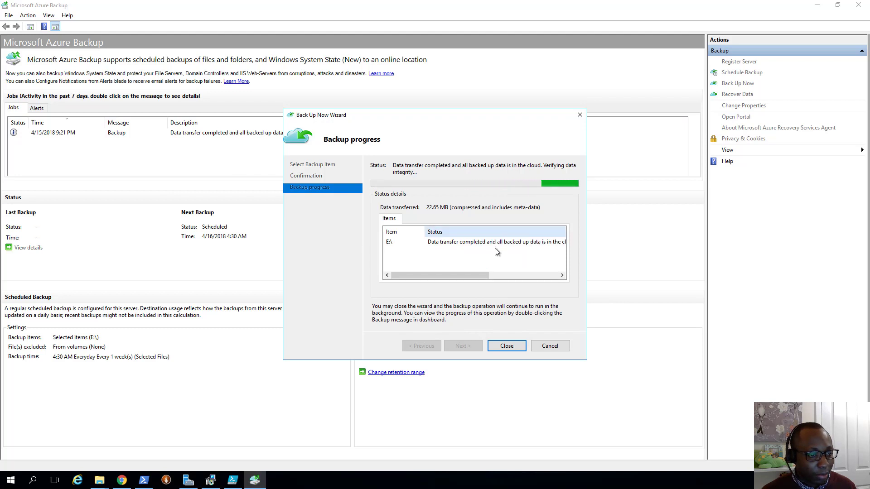
drag(485, 276, 540, 275)
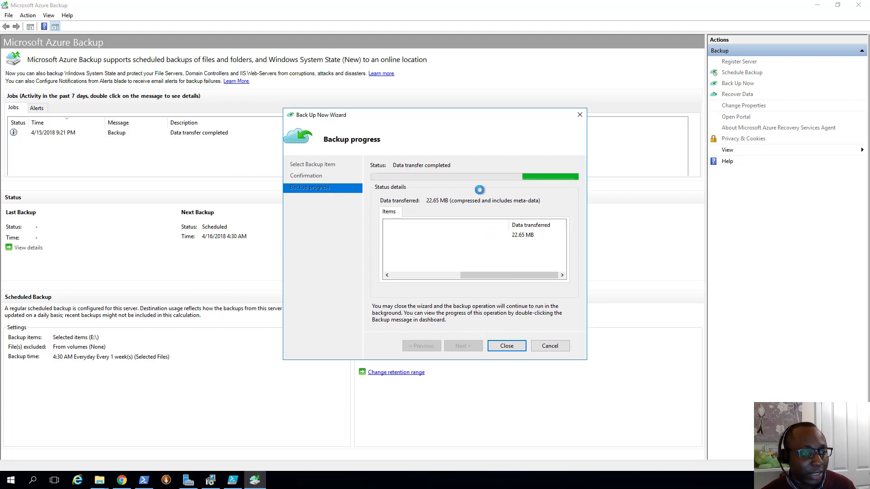
- Refresh the portal's agent backup items and look at the E:\ item's actions
click(126, 481)
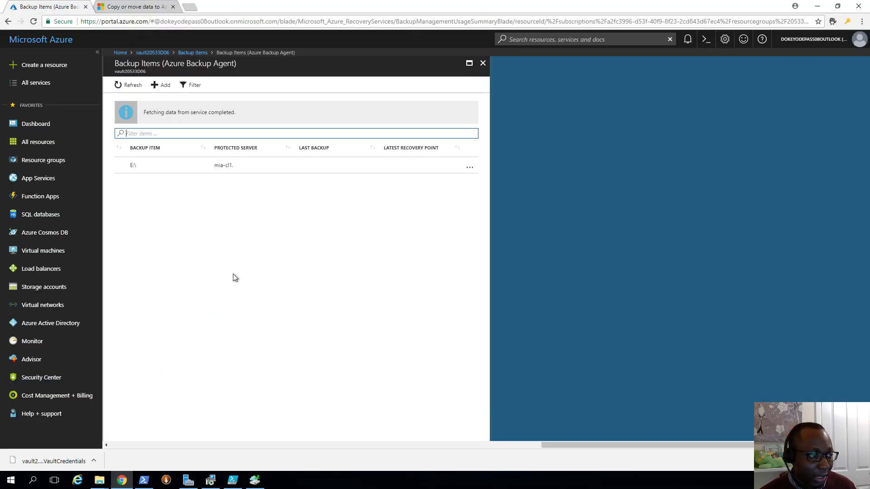
click(129, 86)
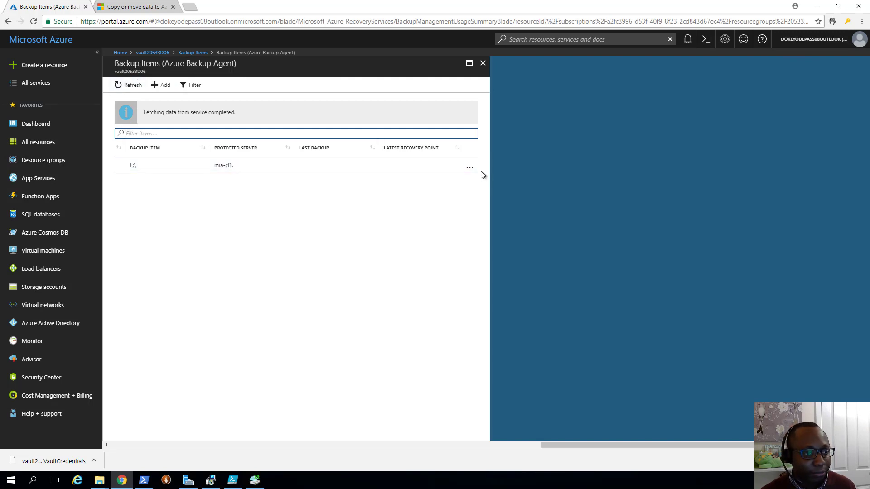
click(469, 167)
click(417, 219)
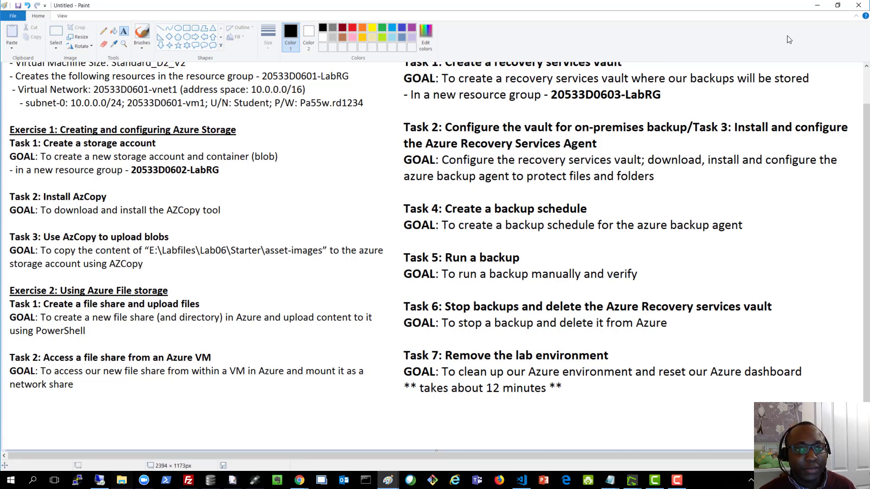
- Close the completed backup progress window and minimize Microsoft Azure Backup
click(817, 7)
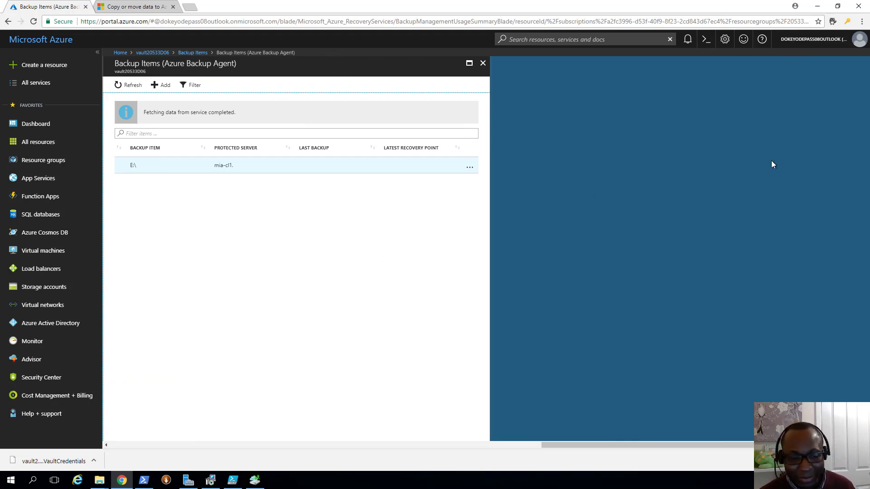
click(259, 484)
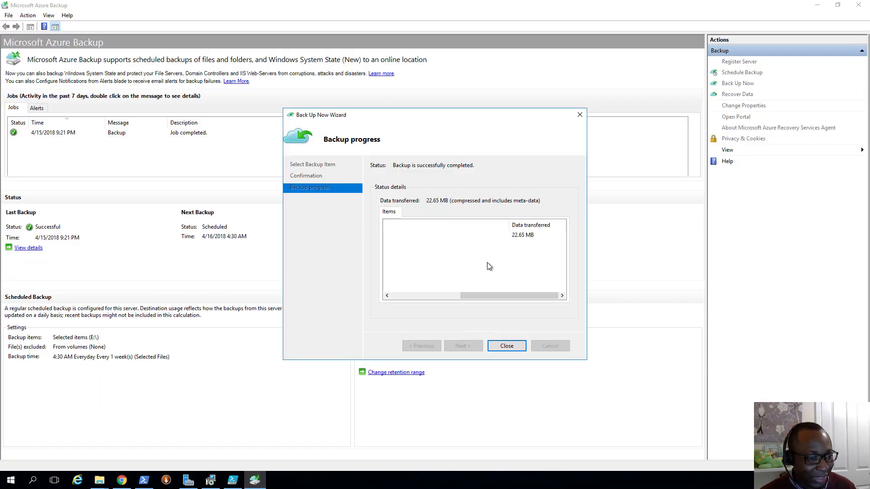
drag(491, 297, 387, 300)
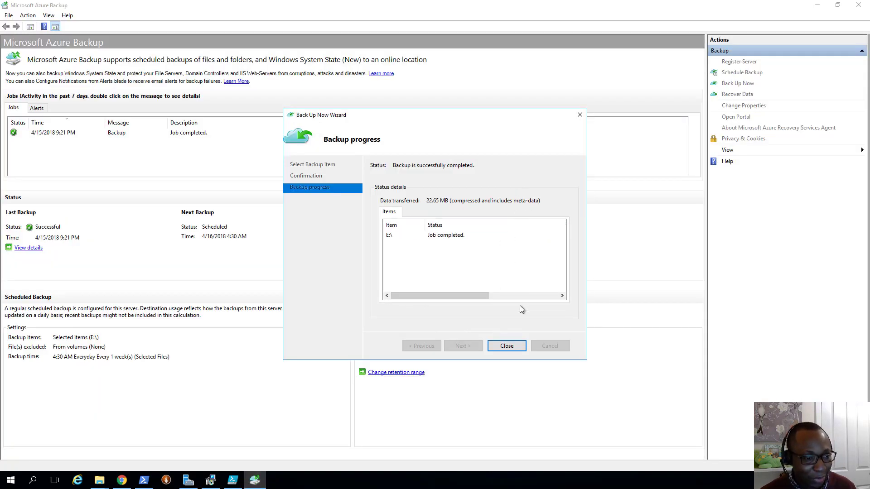
click(504, 346)
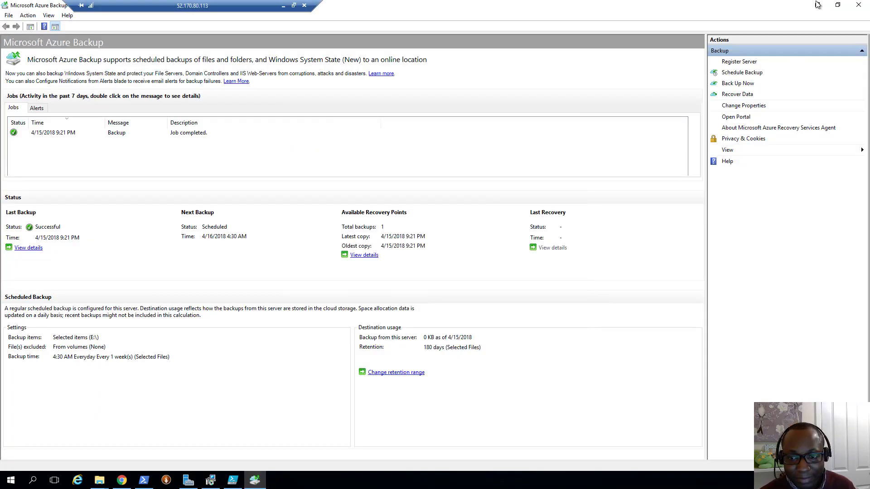
click(817, 5)
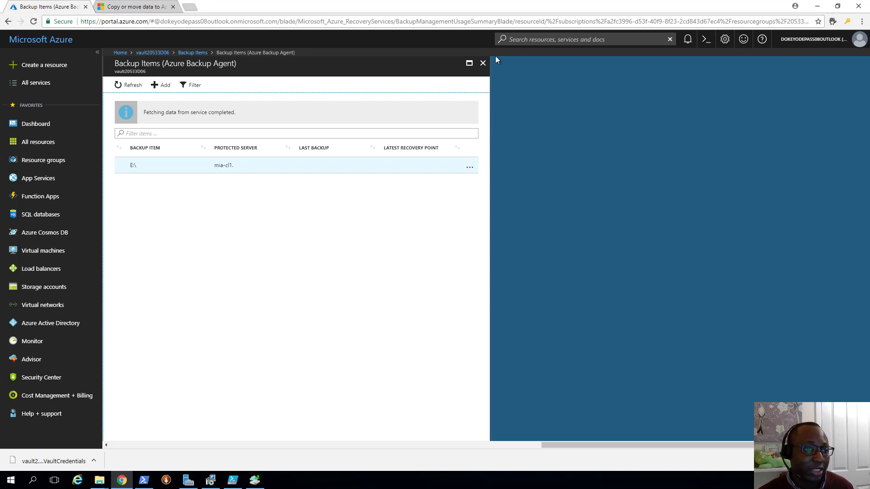
- Open vault20533D06 from Recovery Services vaults, found by filtering All services for 'recovery'
click(483, 63)
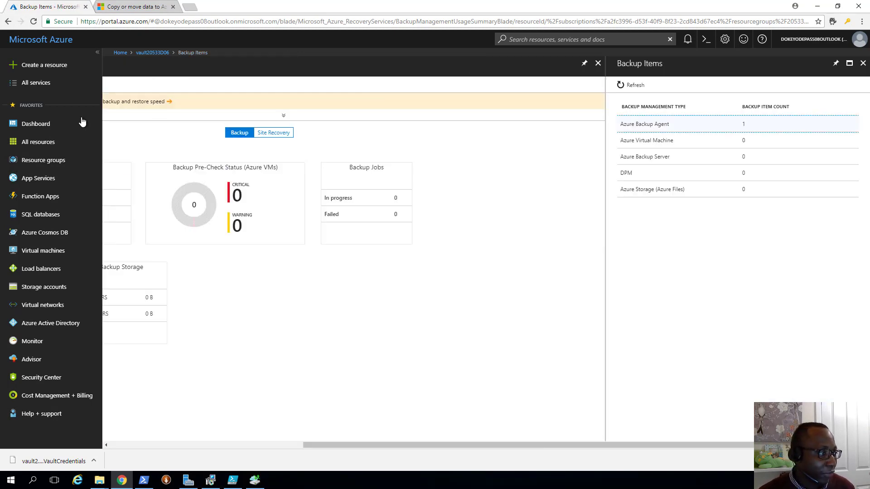
click(26, 88)
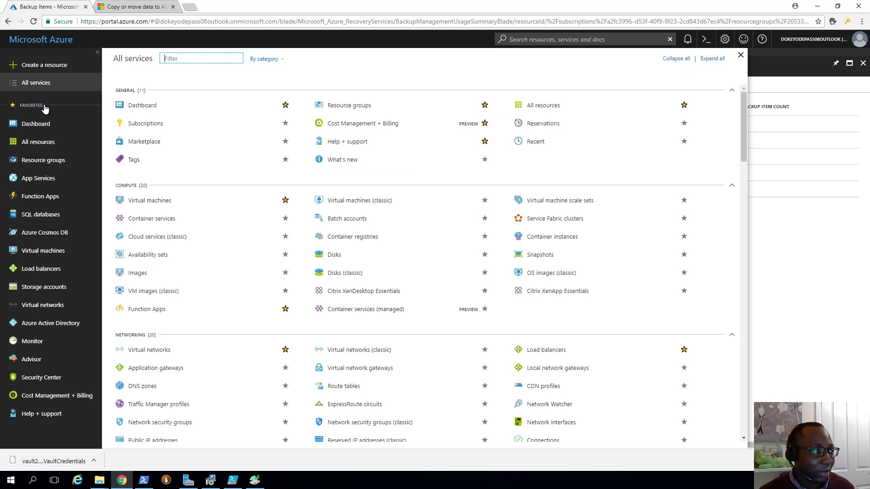
text(re)
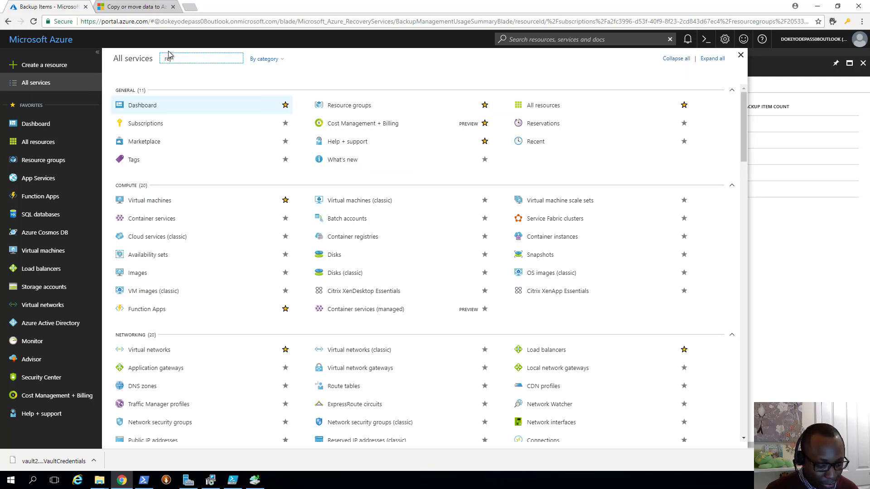
text(covery)
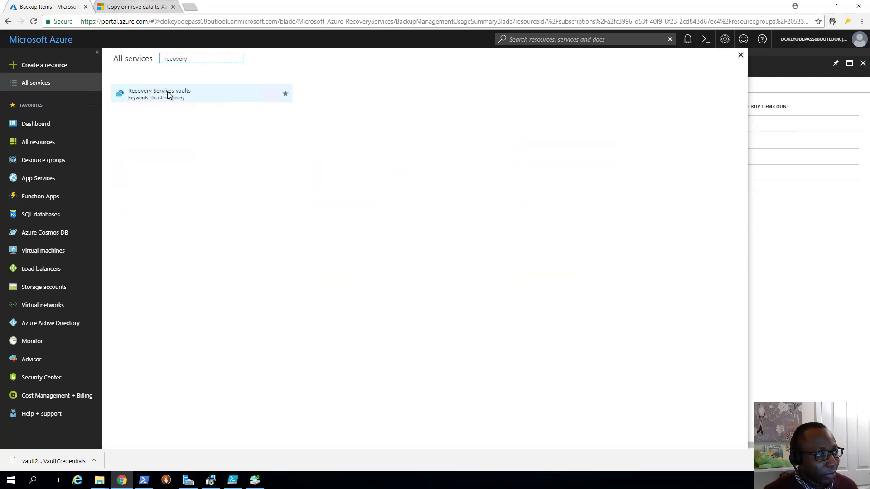
click(168, 95)
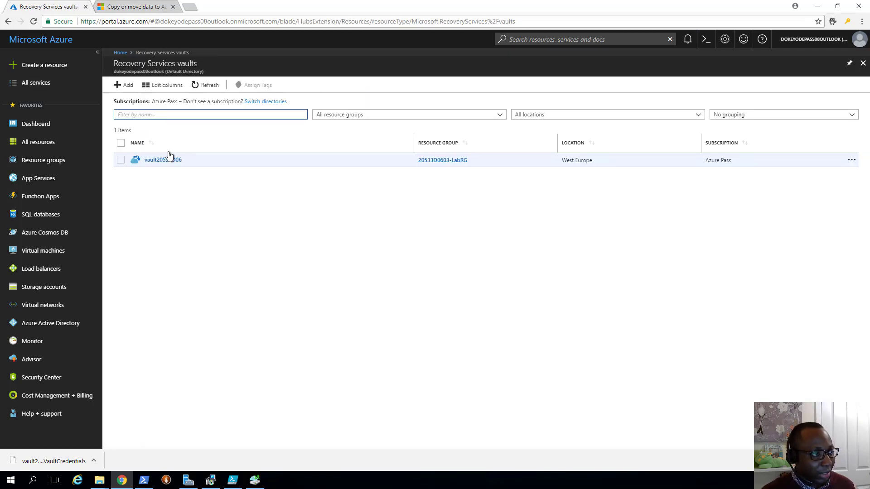
click(164, 161)
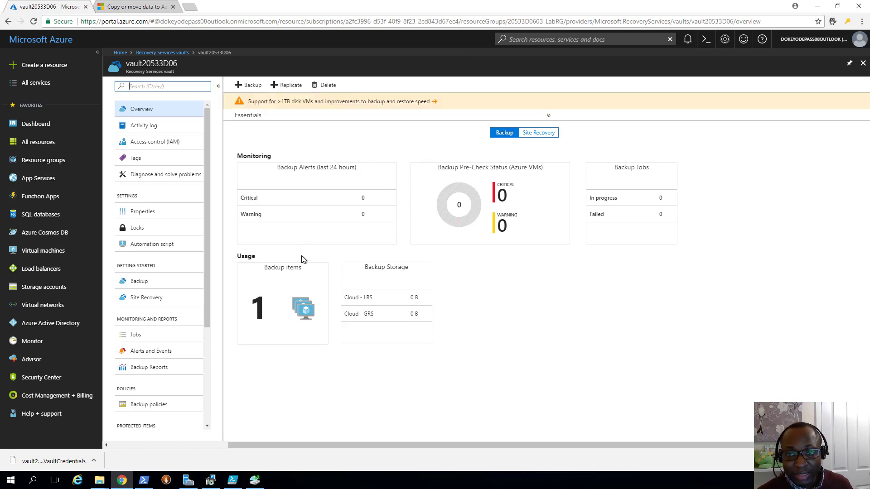
- Open the Azure Backup Agent item E:\ and go to its protected server mia-cl1
click(267, 285)
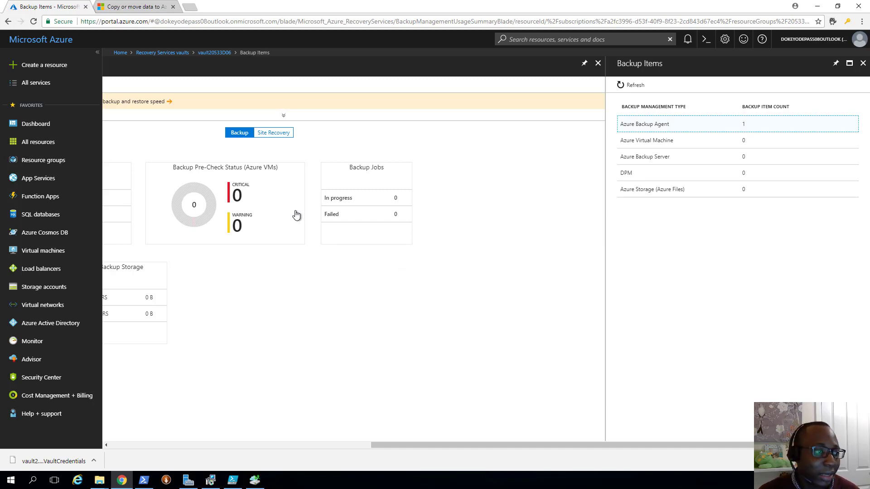
click(679, 125)
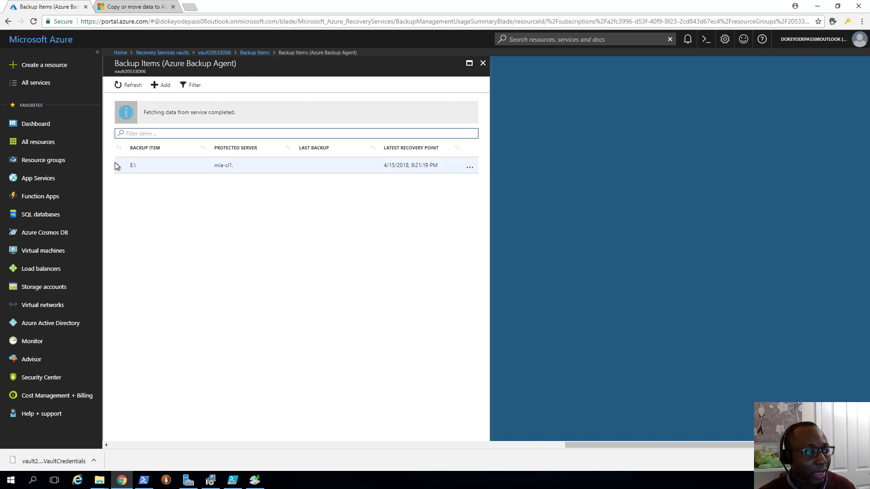
click(135, 166)
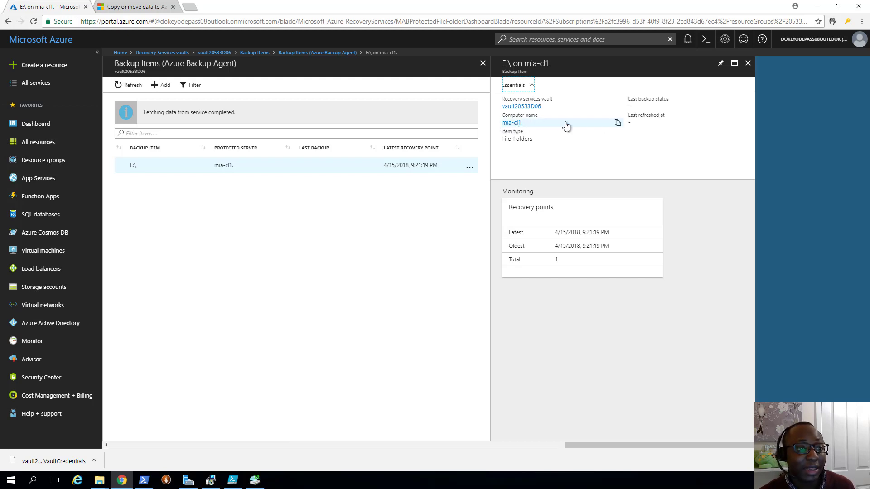
click(617, 123)
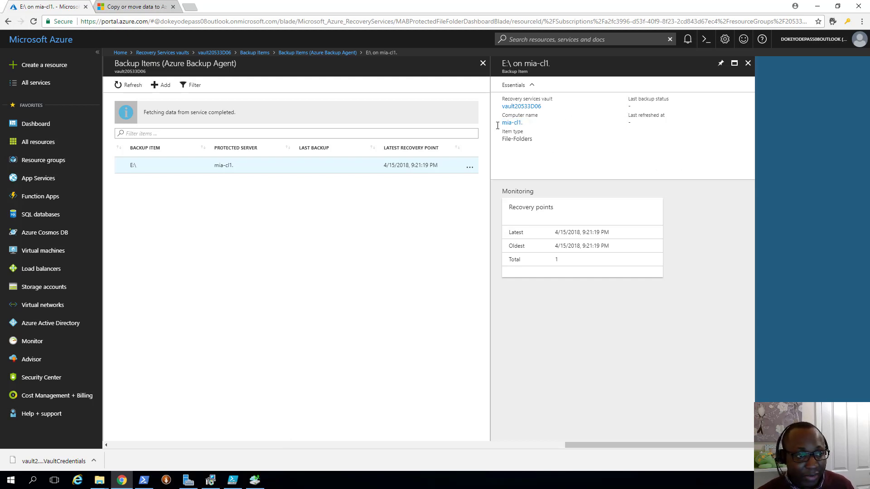
click(512, 123)
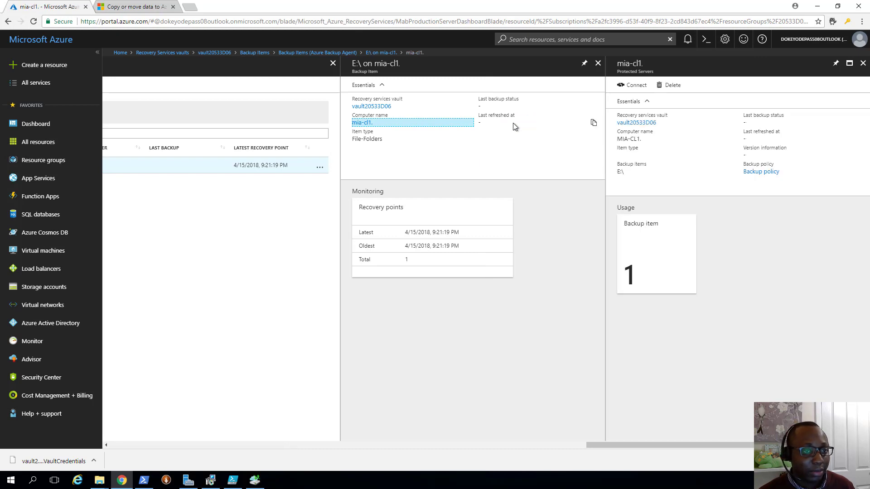
- Start deleting the protected server and enter 'mia-cl1.' as the confirmation name
click(660, 90)
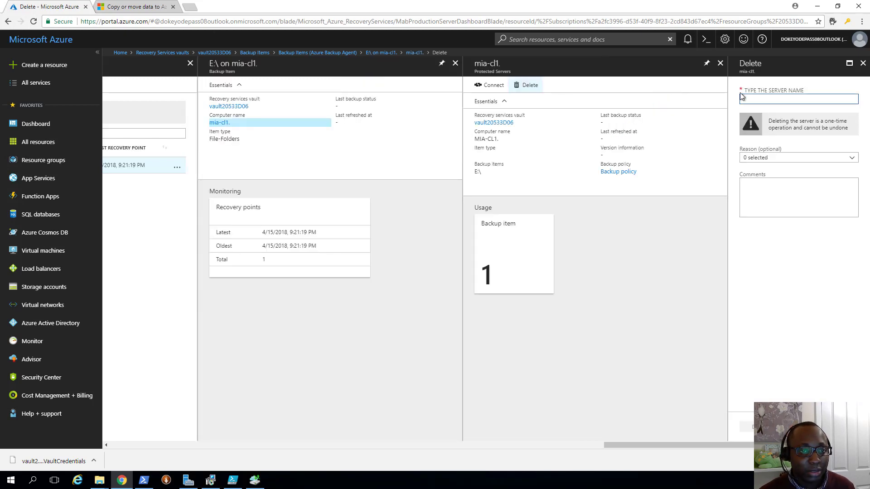
text(M)
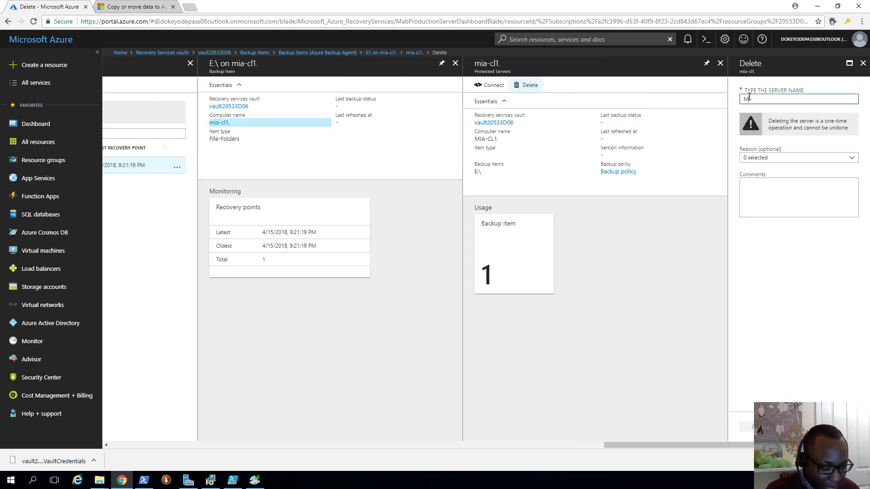
text(IA-CL1)
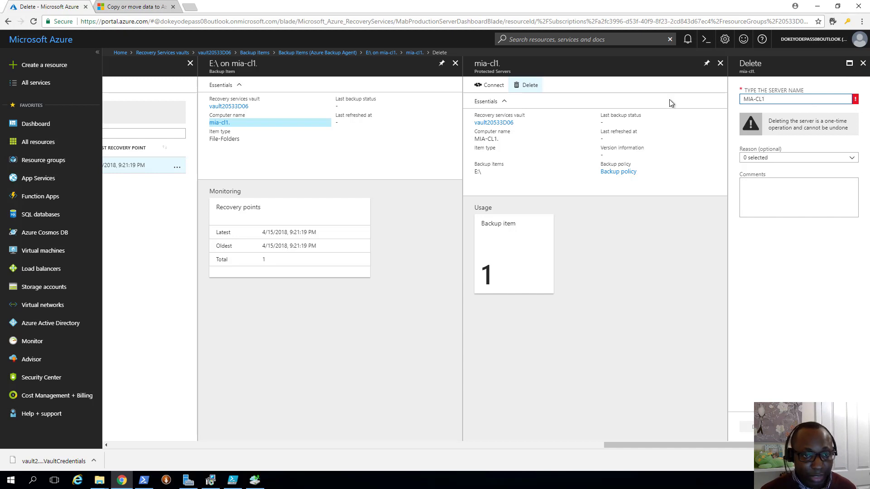
key(ctrl+a)
text(m)
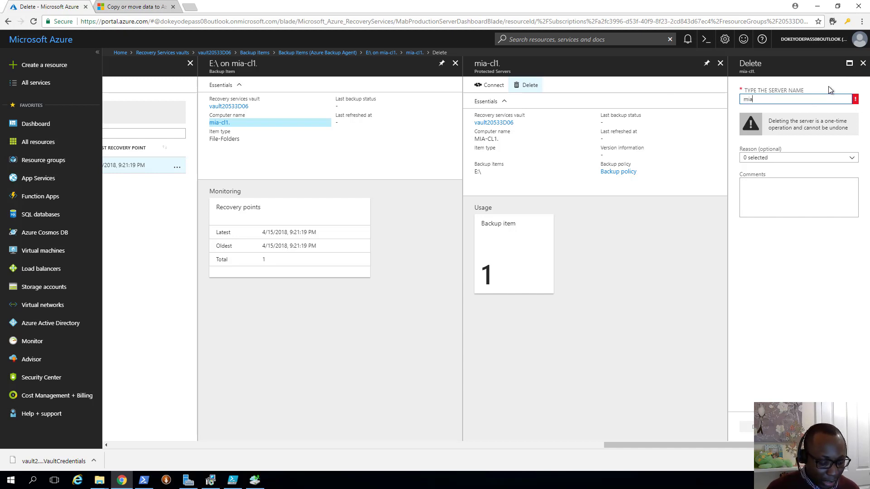
text(ia-cl1)
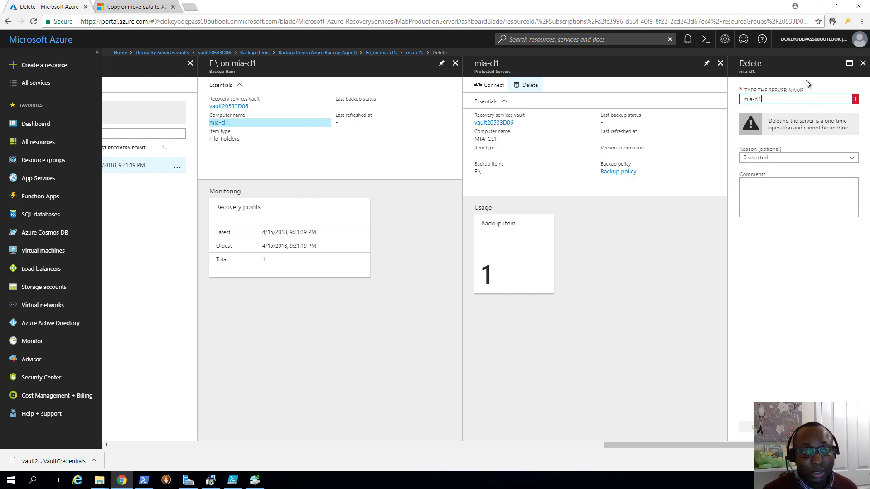
click(781, 258)
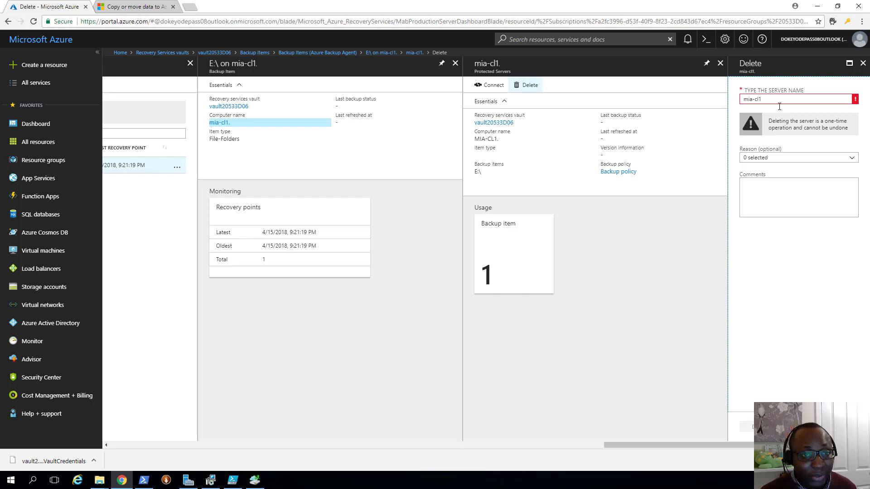
drag(768, 100, 677, 92)
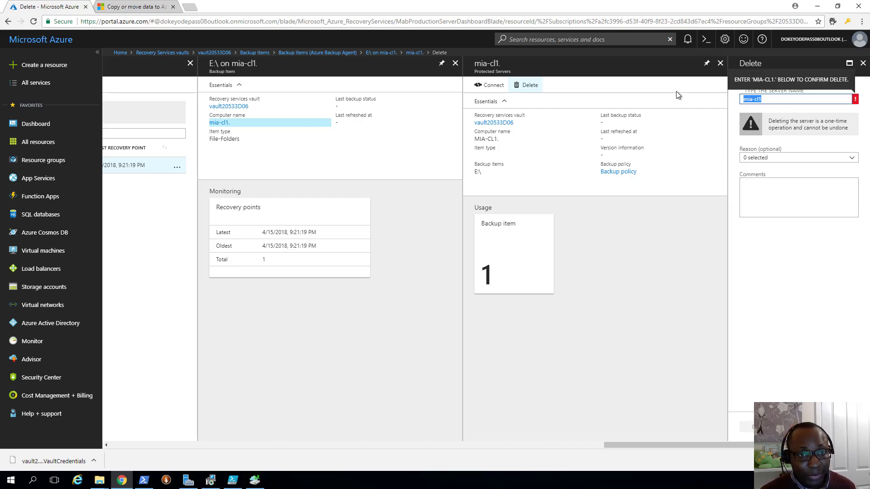
click(782, 99)
text(.)
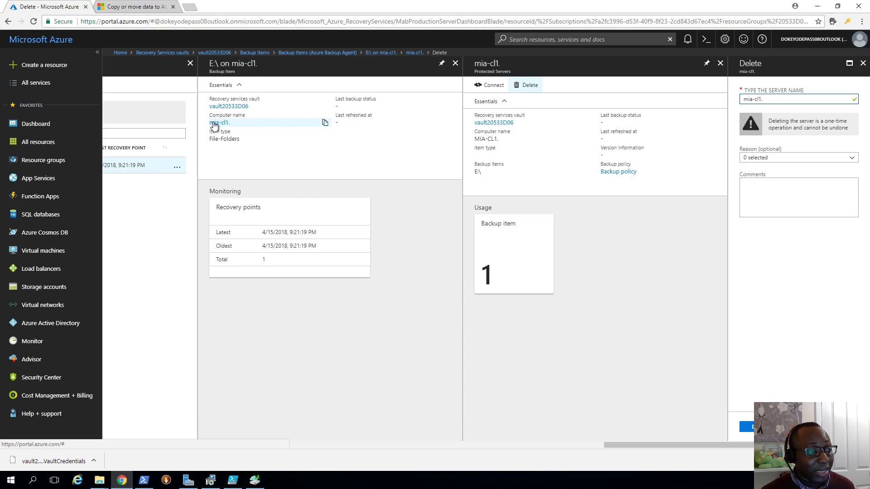
- Check the name against the server's computer name, leave Reason empty, and confirm the deletion
click(215, 123)
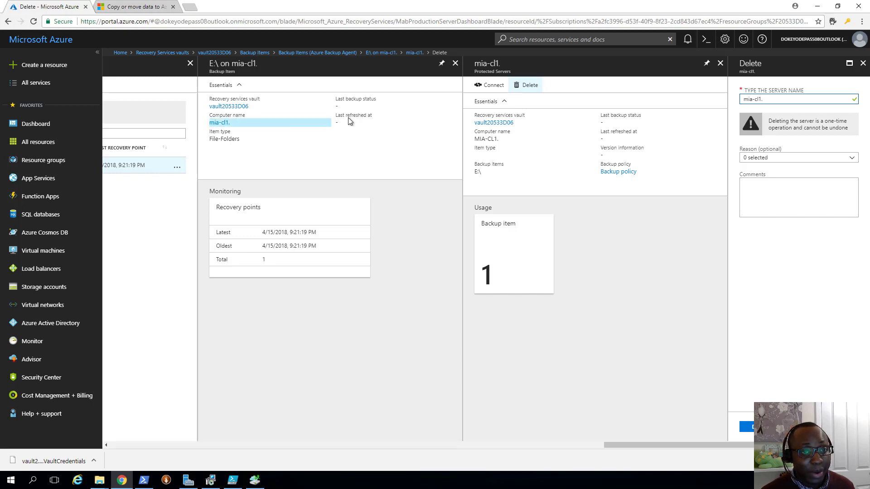
click(788, 158)
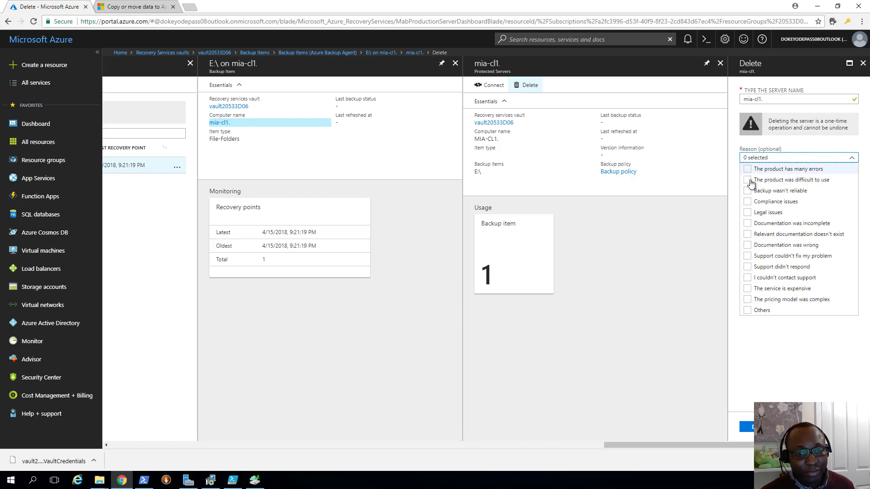
click(770, 354)
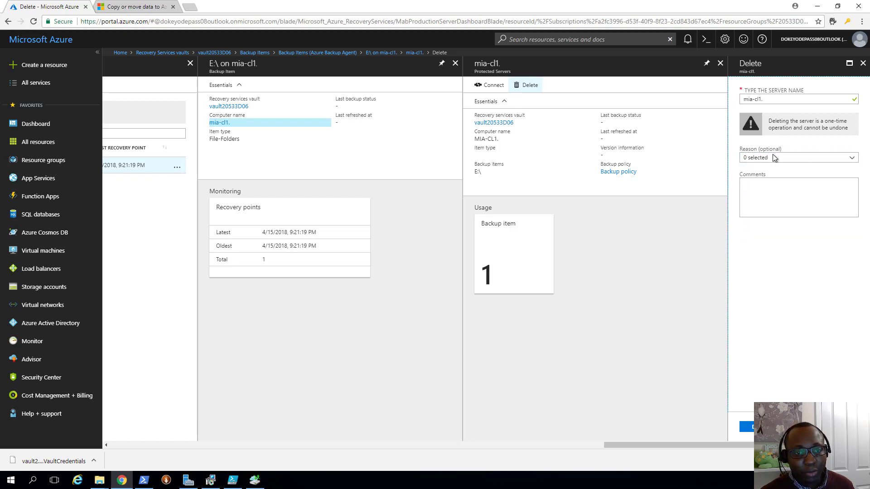
click(746, 427)
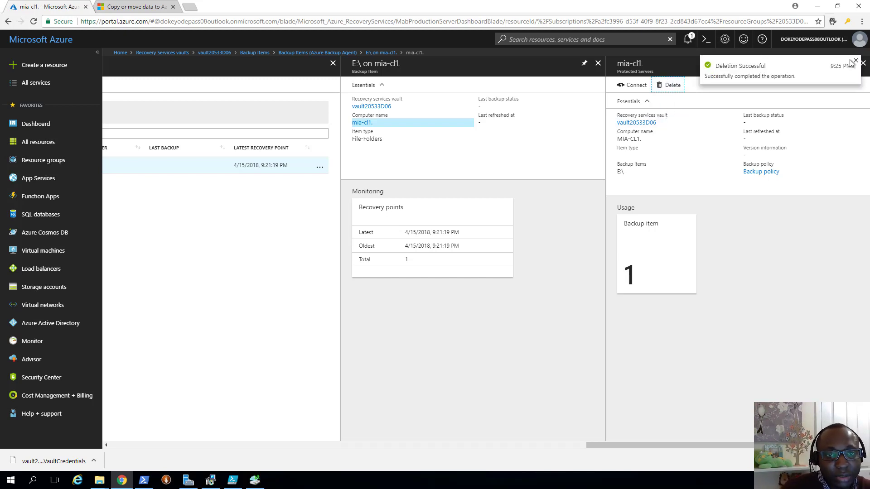
- Dismiss the Deletion Successful notice and close the mia-cl1 and Azure Backup Agent blades
click(855, 62)
click(863, 63)
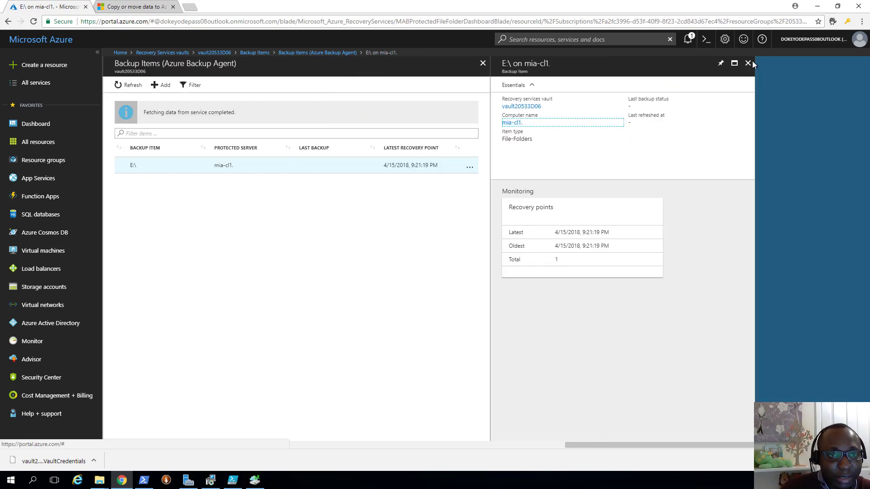
click(483, 63)
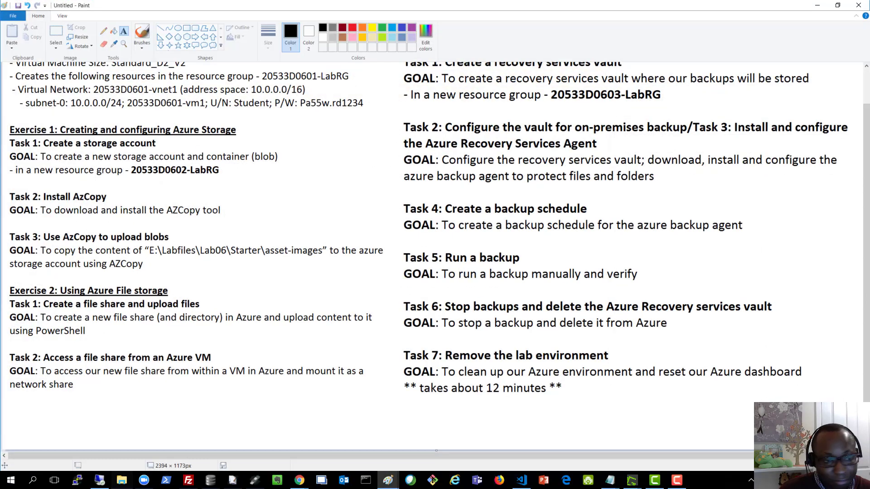
- Read Task 7 at the top of the Paint lab notes, then minimize Paint
scroll(773, 225, up, 2)
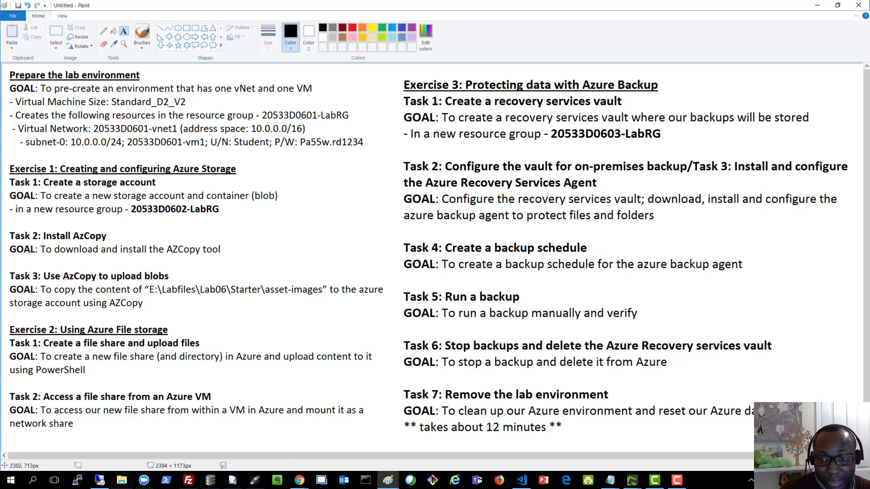
click(816, 5)
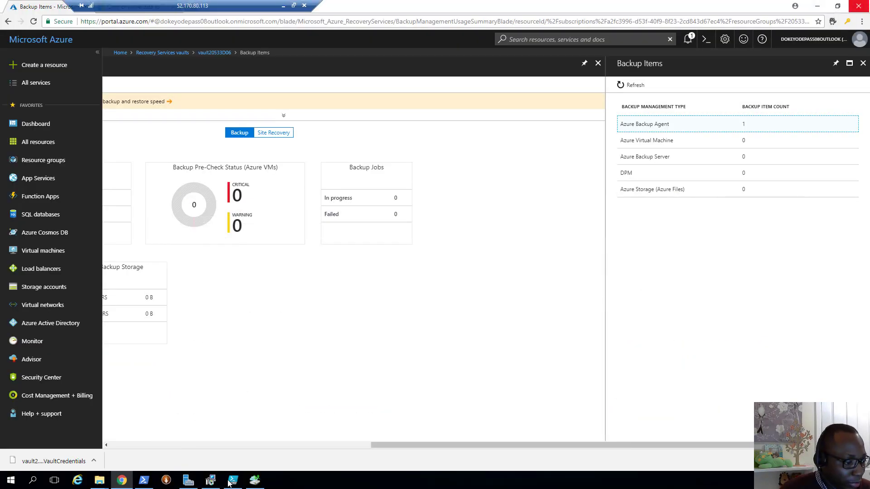
- Run the Remove-20533DEnvironment cleanup command in the PowerShell console
click(144, 481)
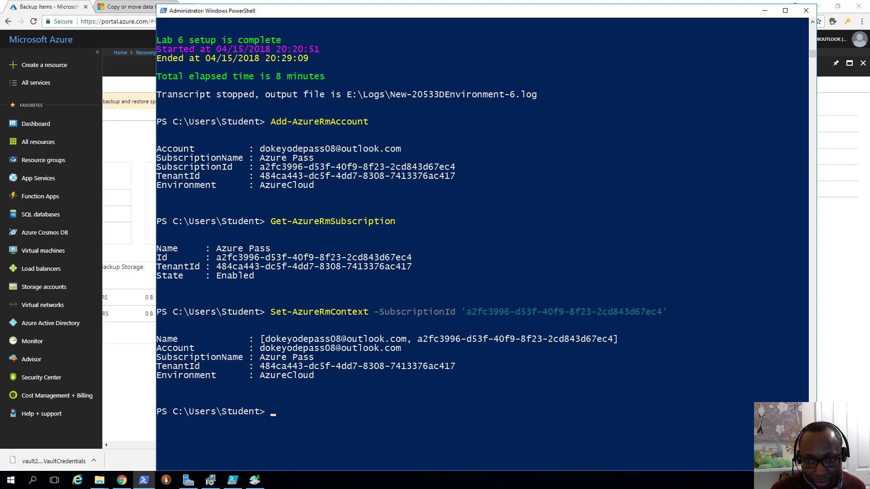
text(Remove-20533DEnvironment)
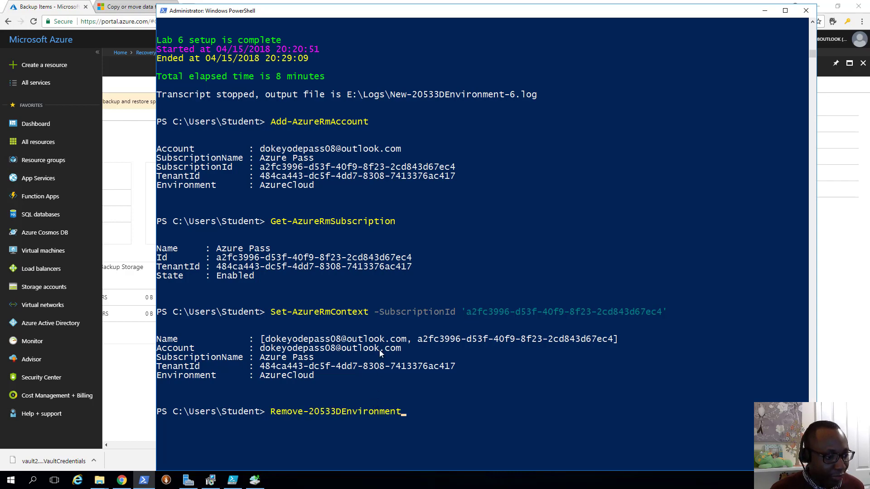
scroll(379, 350, down, 2)
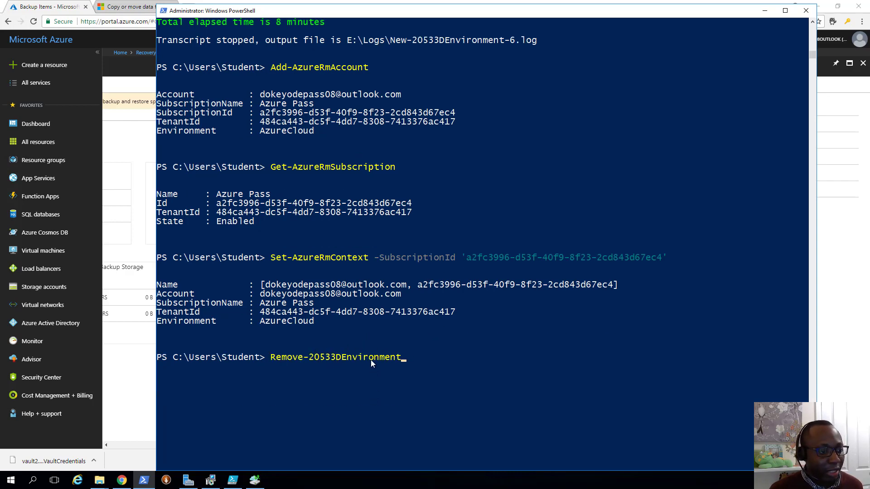
key(Return)
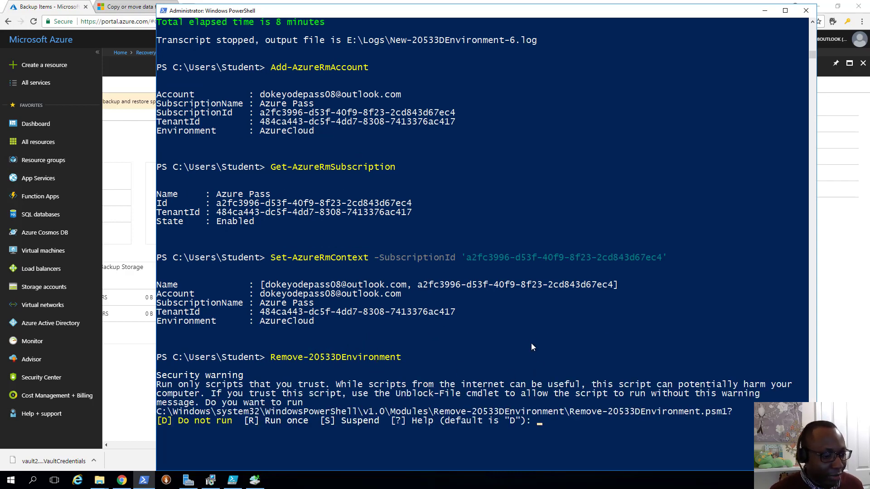
- Answer R at the security warning to let the script run once
scroll(525, 332, down, 2)
scroll(526, 332, down, 1)
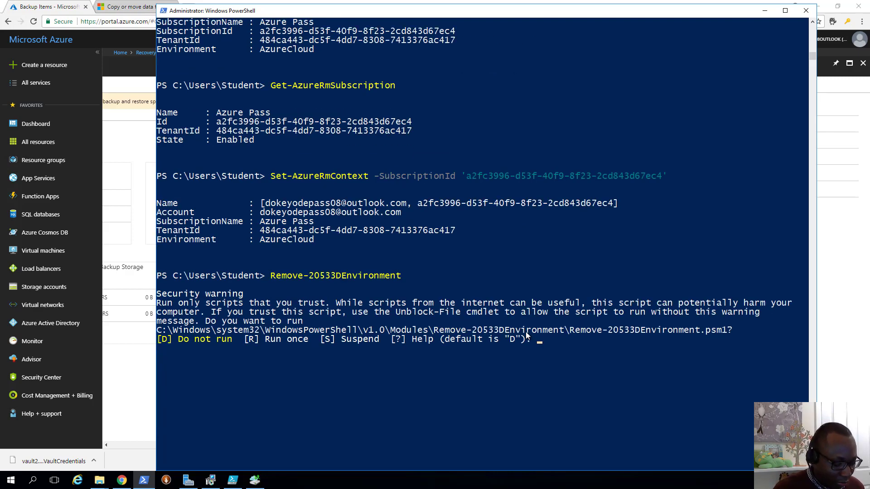
text(R)
key(Return)
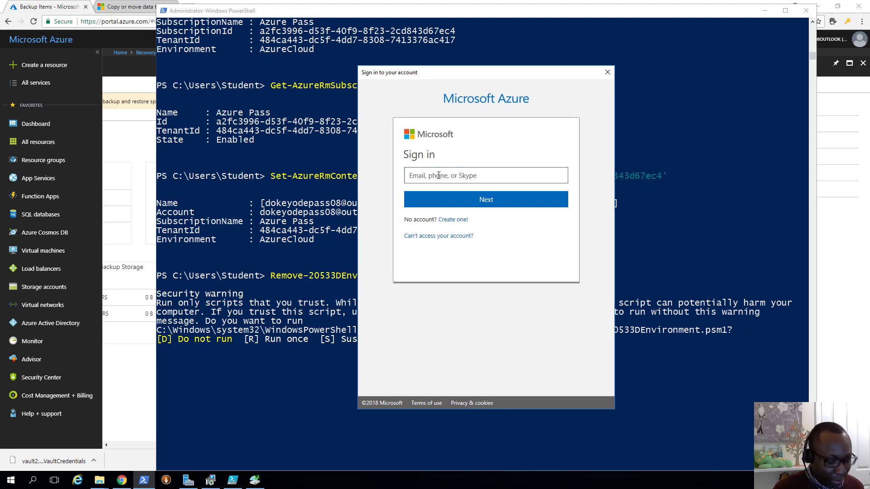
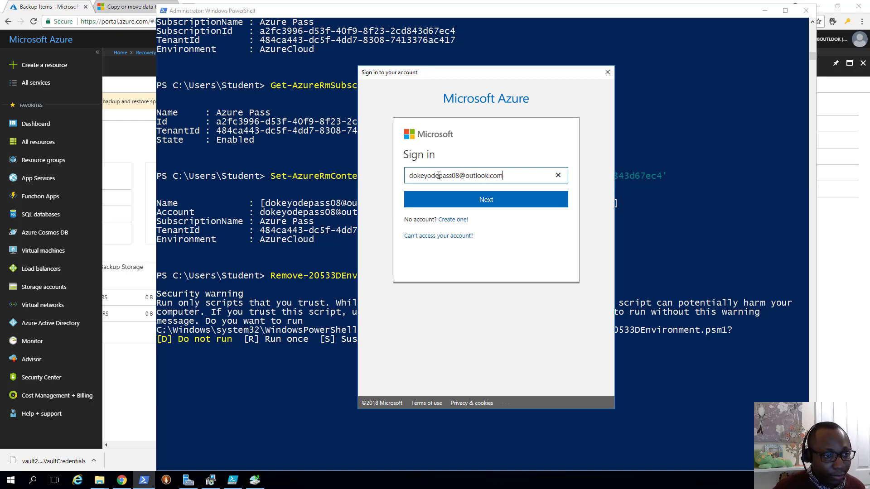
- Sign in to Azure with the account's e-mail address and password
key(Return)
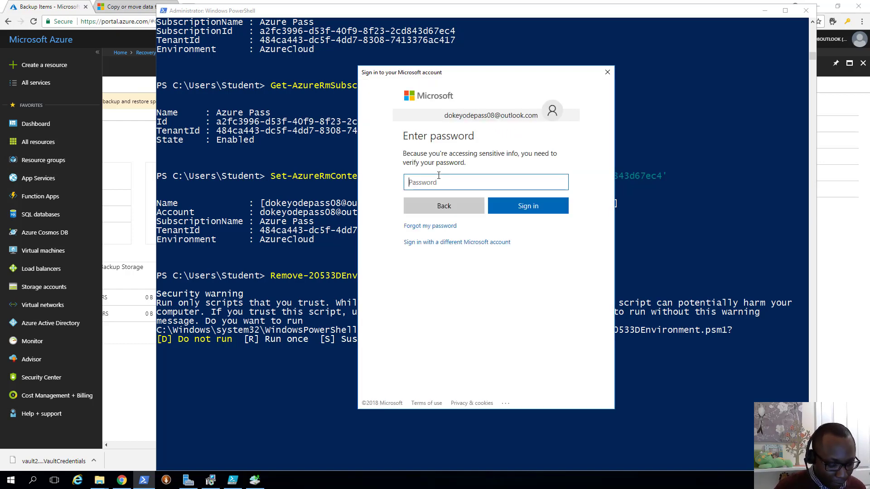
text(••••••••••)
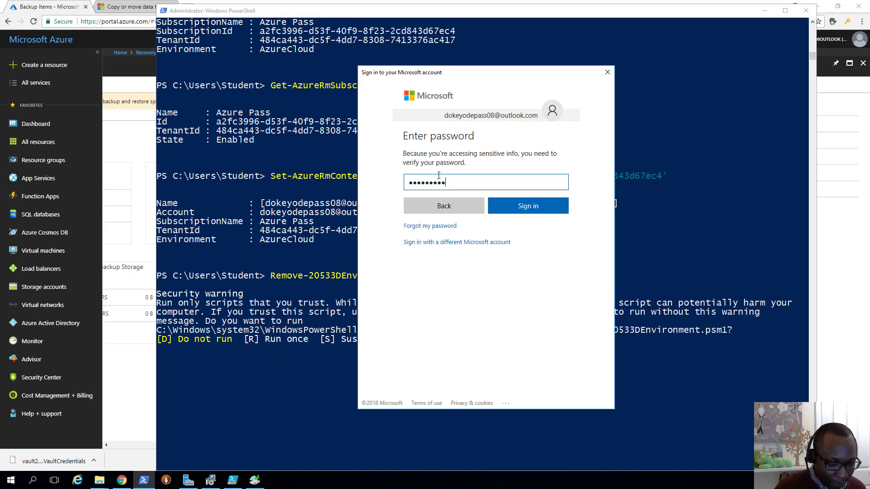
text(•••••)
key(Return)
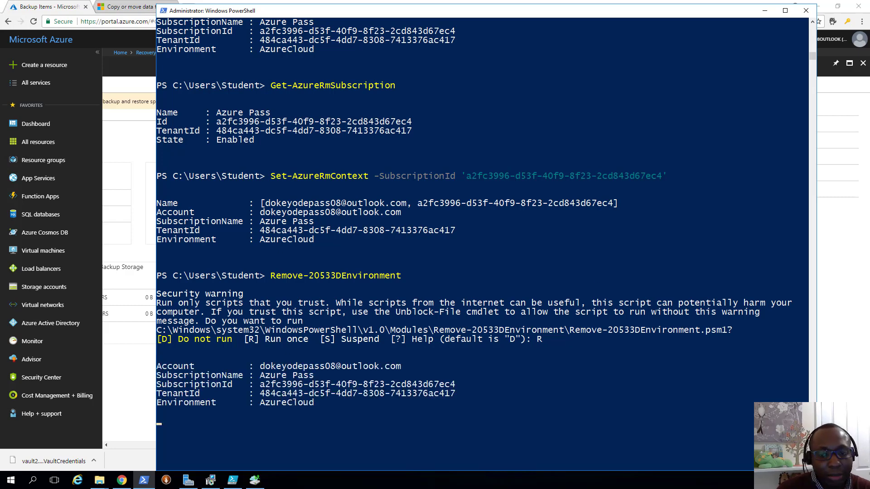
- Answer Y at the 'Do you want to proceed?' prompt to remove the lab 6 environment
scroll(471, 236, down, 3)
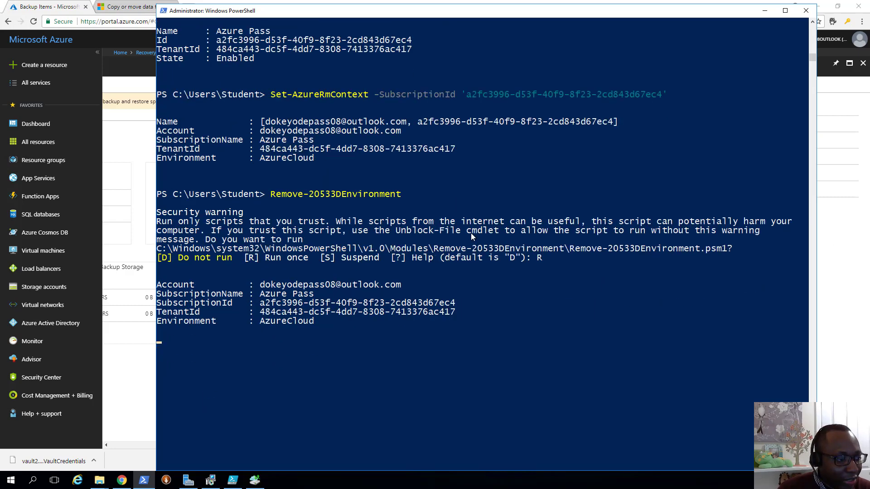
scroll(471, 233, down, 2)
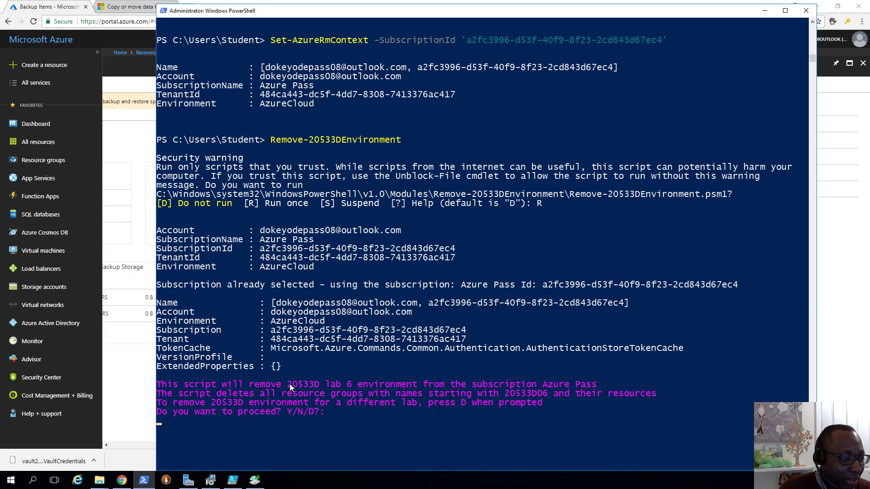
drag(254, 383, 330, 384)
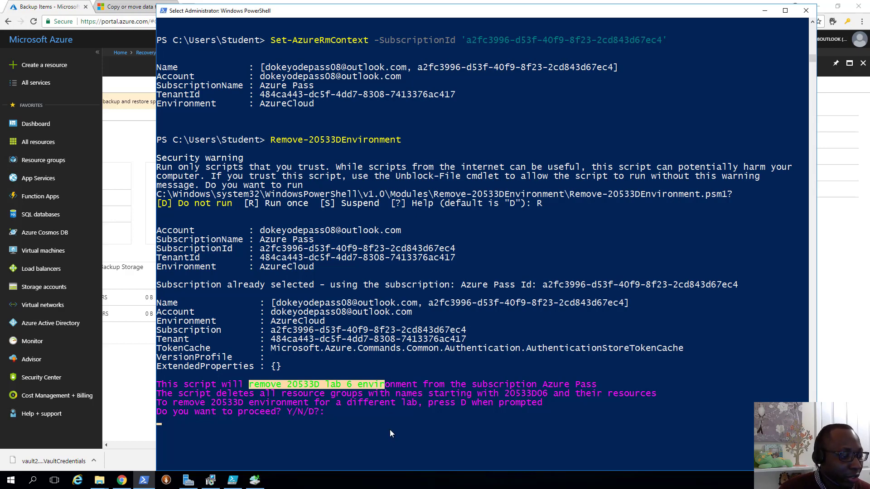
click(352, 416)
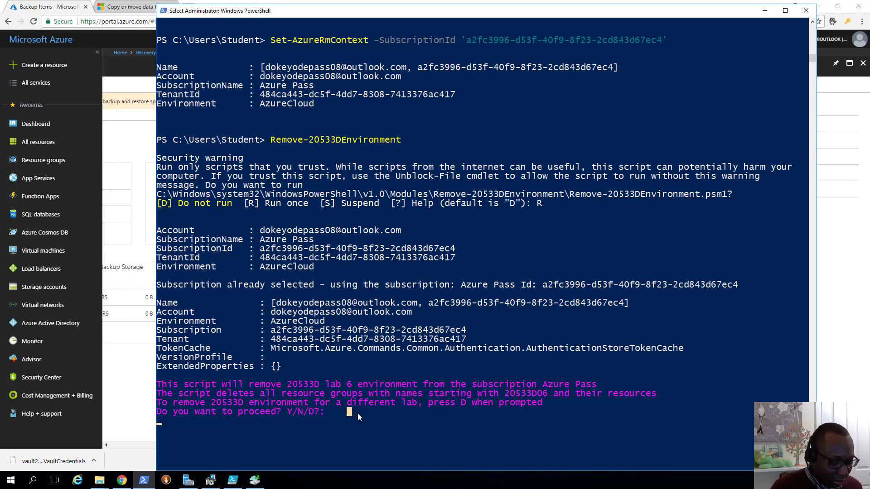
text(Y)
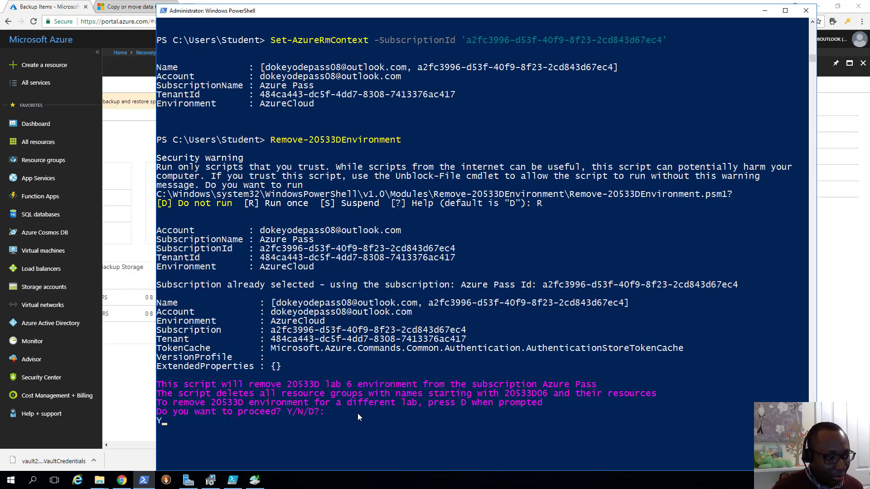
key(Return)
- Check the Resource groups list in the portal, then return to the running cleanup script
scroll(389, 341, down, 3)
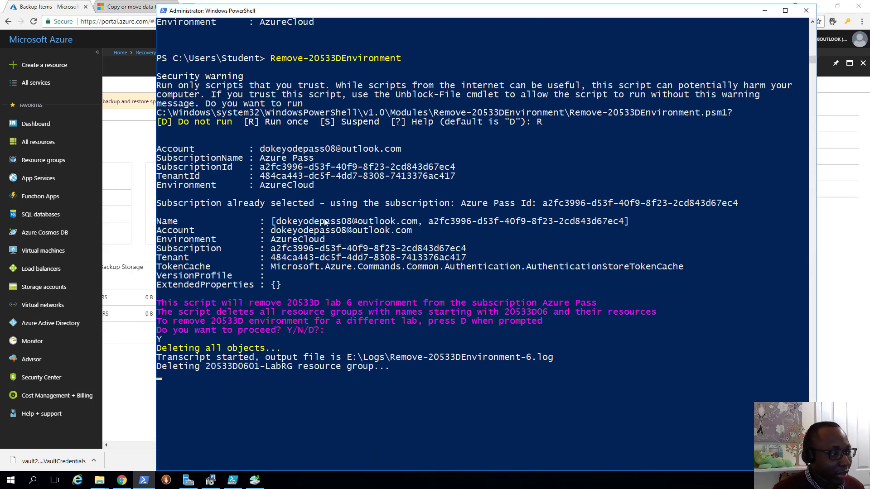
click(50, 161)
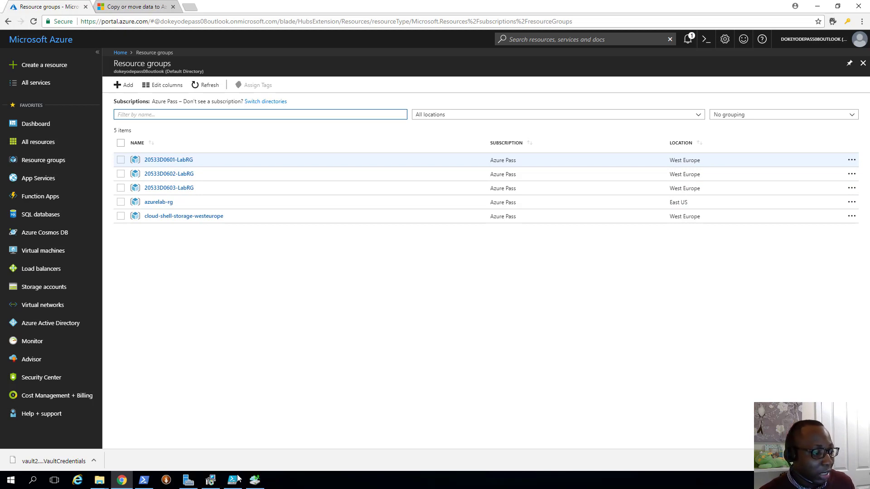
click(147, 482)
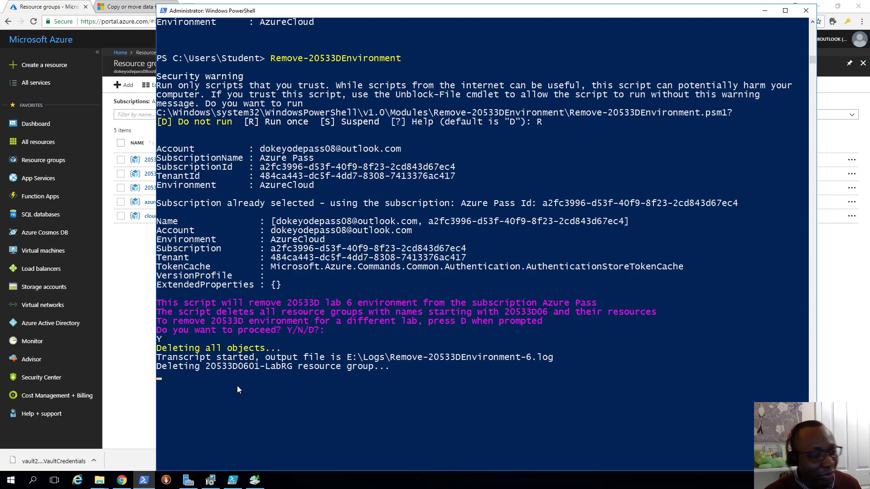